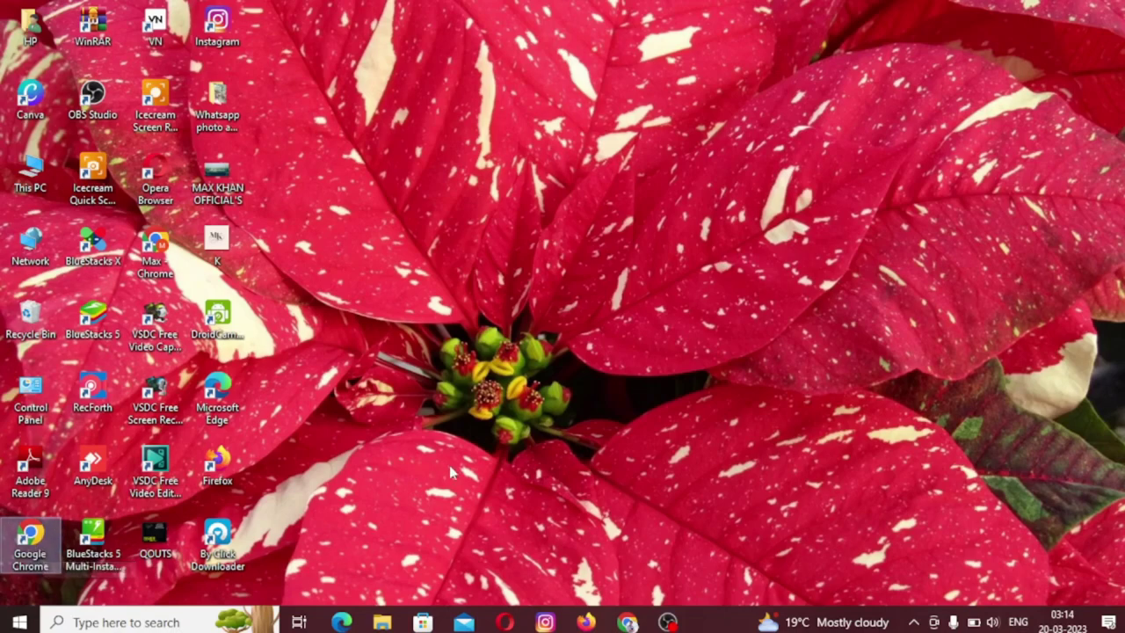
- Launch Google Chrome with the Person 1 profile and load youtube.com
{"action": "double_click", "coordinate": [31, 552]}
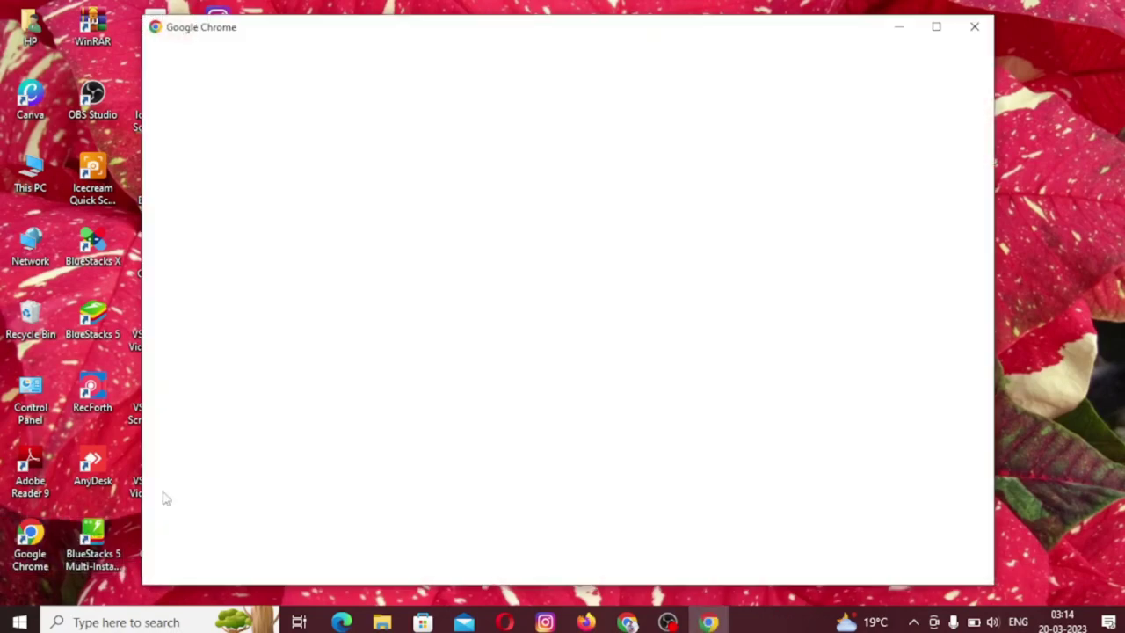
{"action": "left_click", "coordinate": [484, 286]}
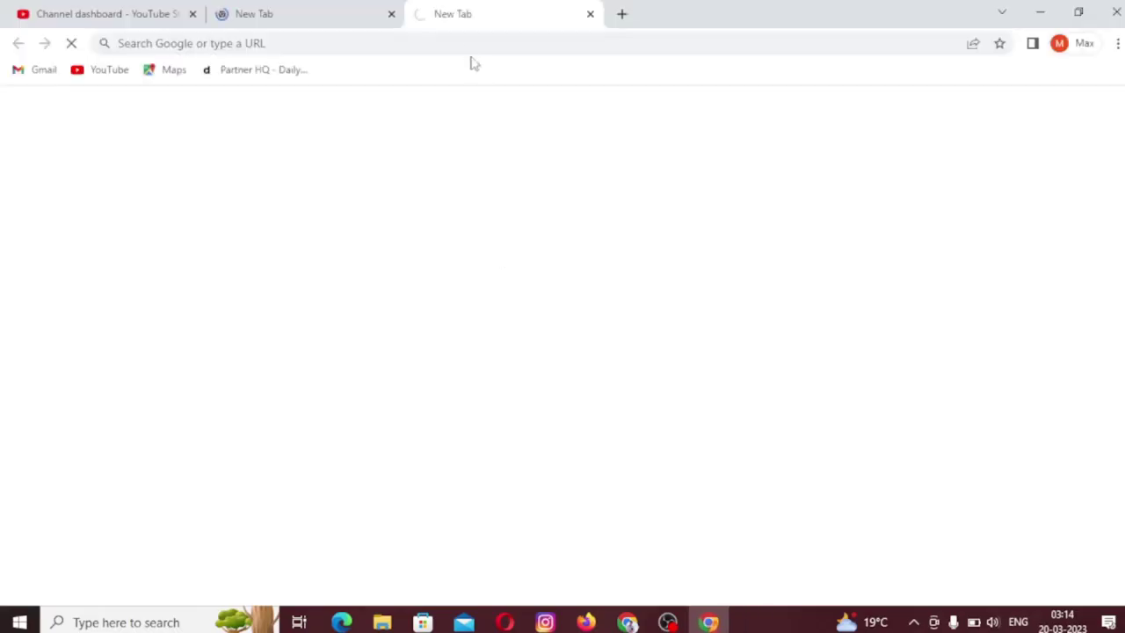
{"action": "left_click", "coordinate": [439, 44]}
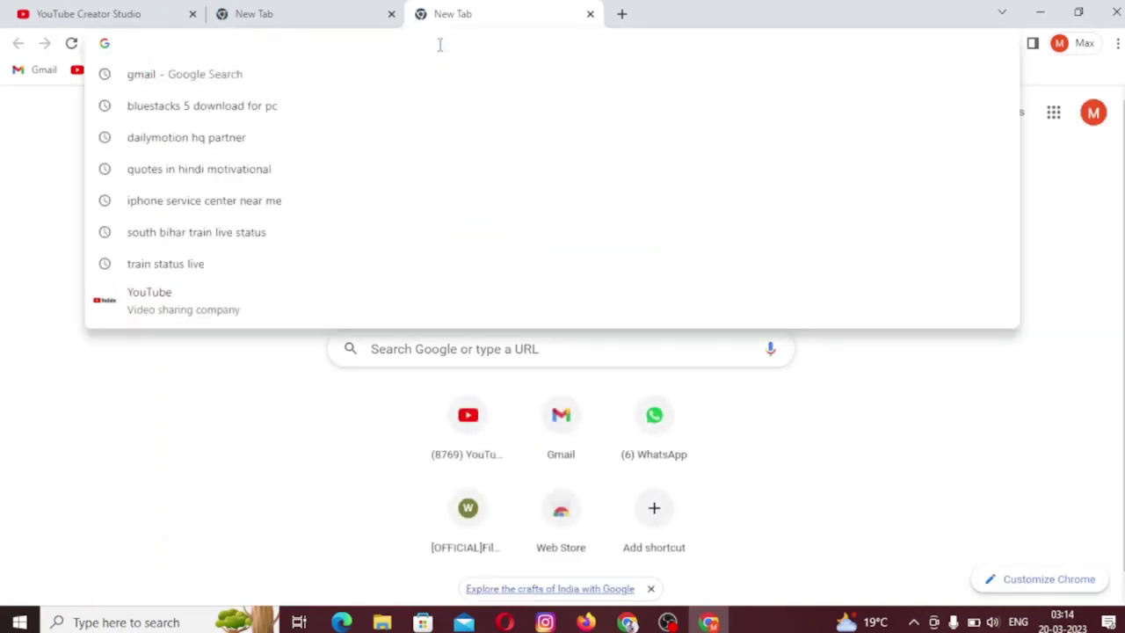
{"action": "type", "text": "yout"}
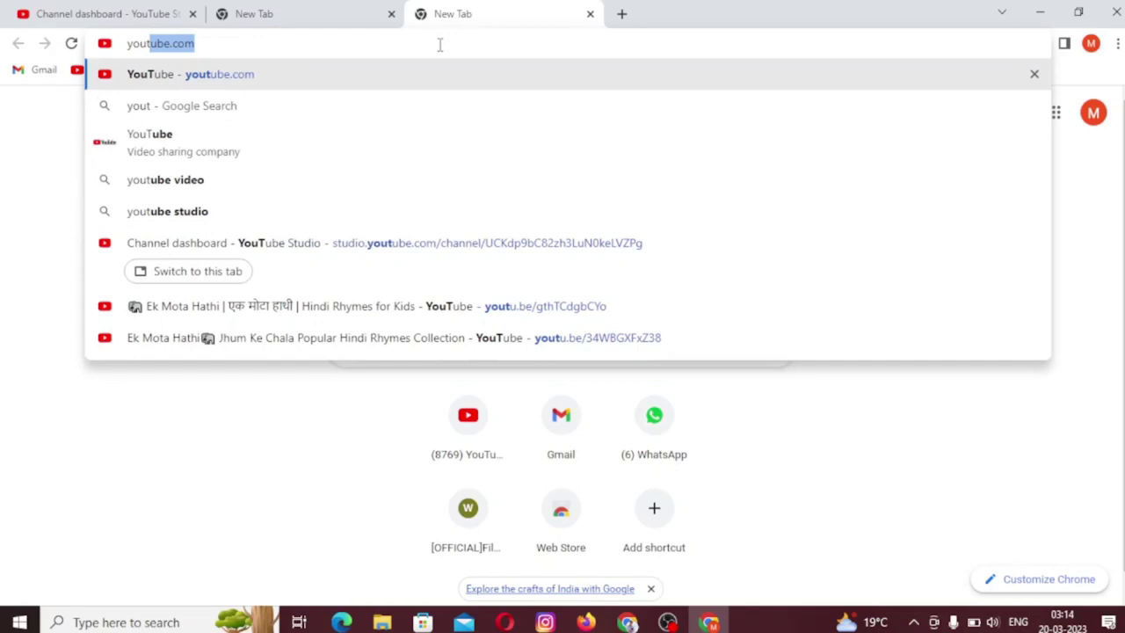
{"action": "type", "text": "ube.com"}
{"action": "key", "text": "Return"}
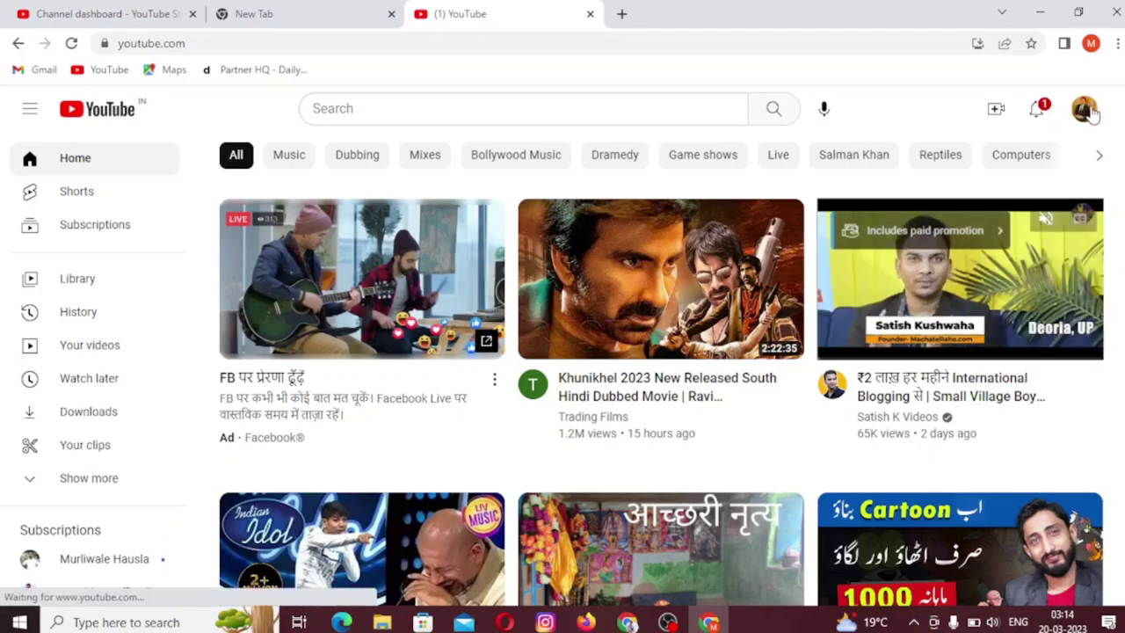
- Open YouTube Studio from the avatar's account menu
{"action": "left_click", "coordinate": [1084, 109]}
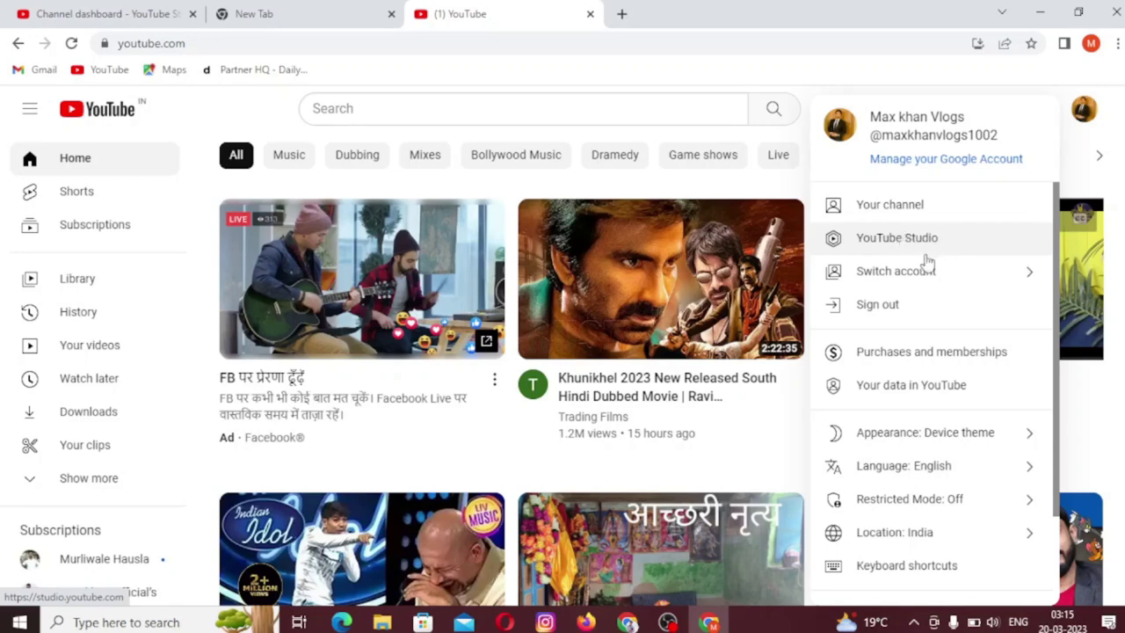
{"action": "left_click", "coordinate": [905, 240]}
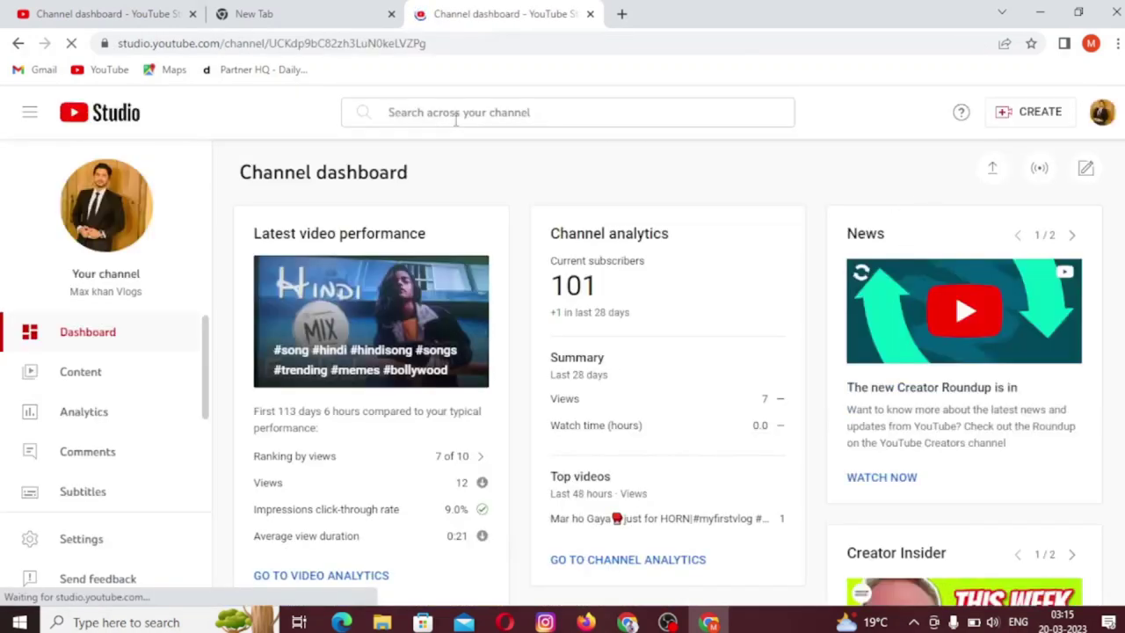
- Open the Settings dialog from the Studio dashboard's left sidebar
{"action": "scroll", "coordinate": [378, 281], "scroll_direction": "down", "scroll_amount": 3}
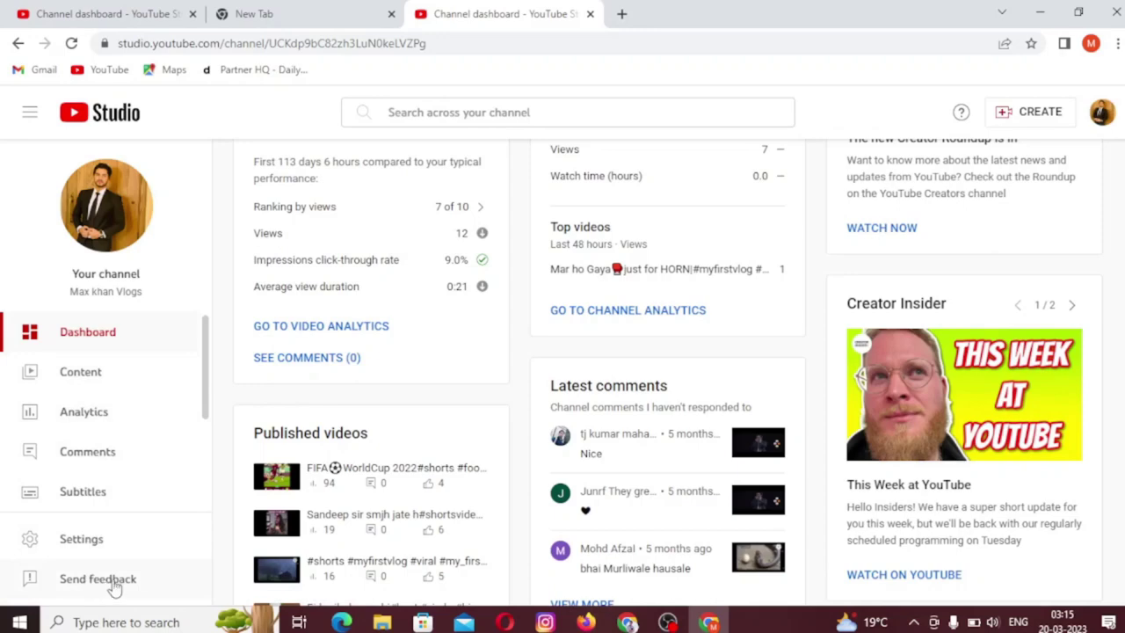
{"action": "left_click", "coordinate": [81, 539]}
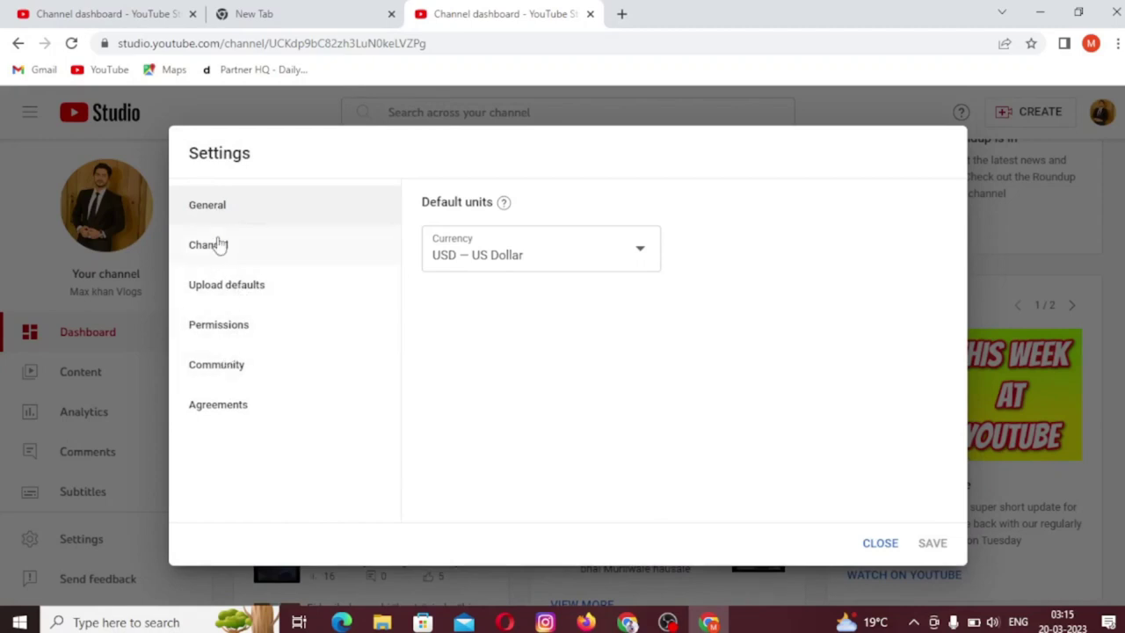
- In the Channel section, check Advanced settings, then show the Feature eligibility tab
{"action": "left_click", "coordinate": [223, 253]}
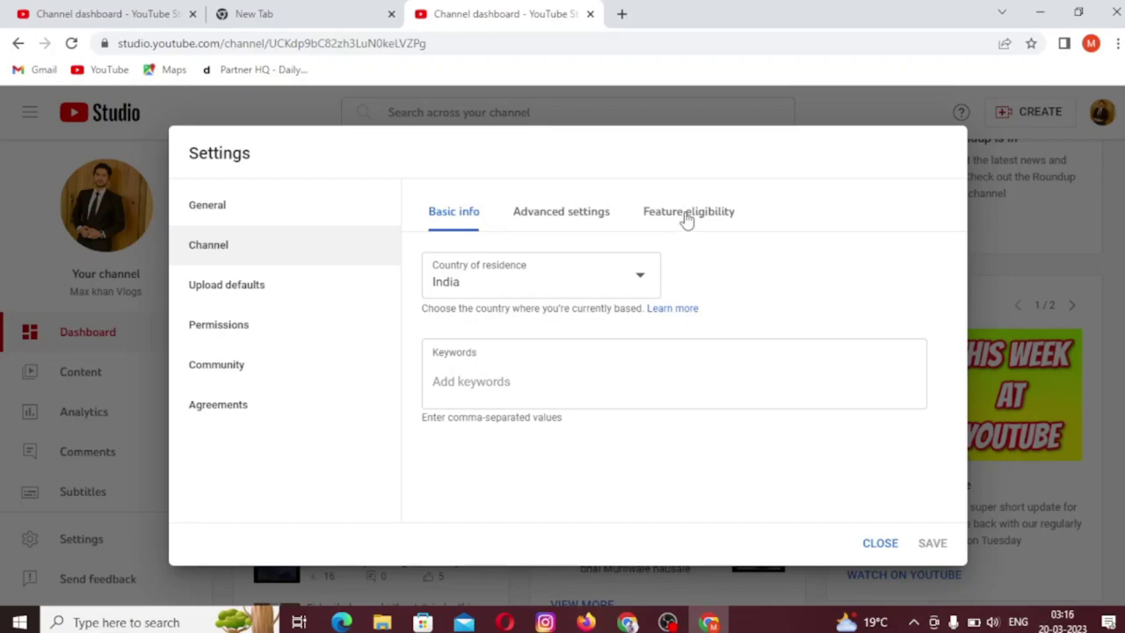
{"action": "left_click", "coordinate": [582, 216]}
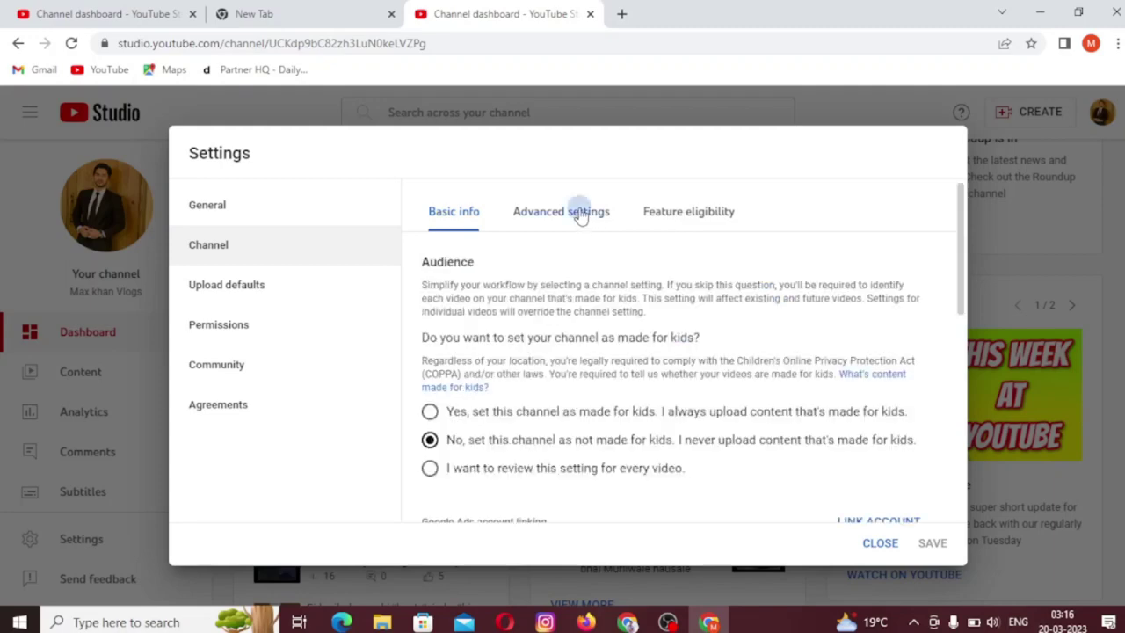
{"action": "scroll", "coordinate": [650, 329], "scroll_direction": "down", "scroll_amount": 10}
{"action": "scroll", "coordinate": [650, 334], "scroll_direction": "up", "scroll_amount": 10}
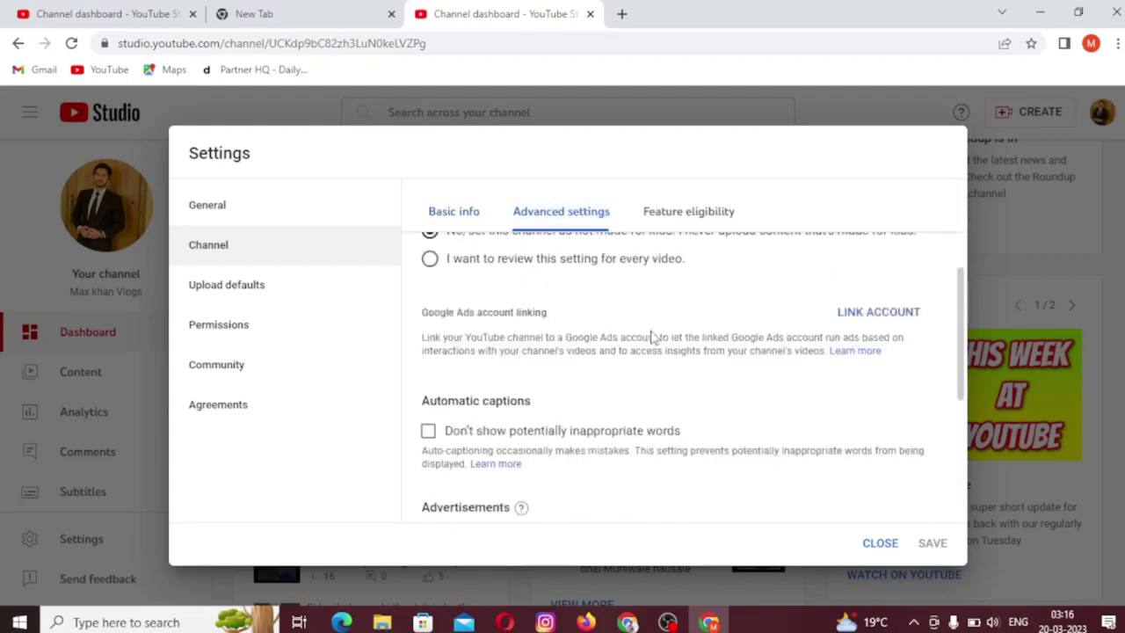
{"action": "left_click", "coordinate": [681, 218]}
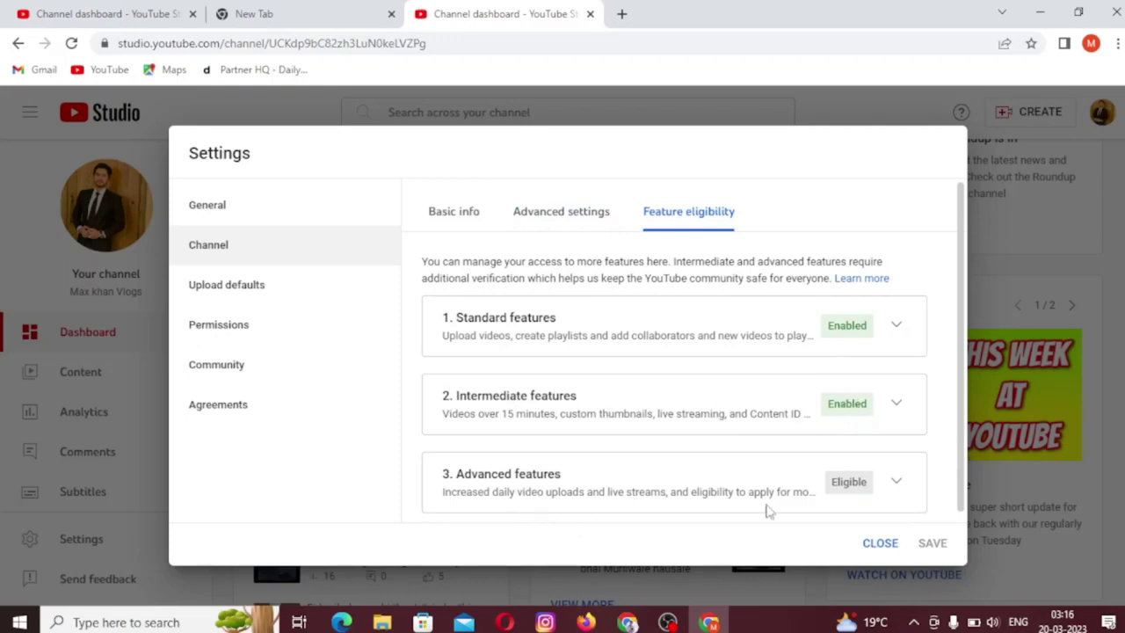
- Expand the Advanced features card to reveal its requirements and the ACCESS FEATURES button
{"action": "scroll", "coordinate": [788, 492], "scroll_direction": "down", "scroll_amount": 1}
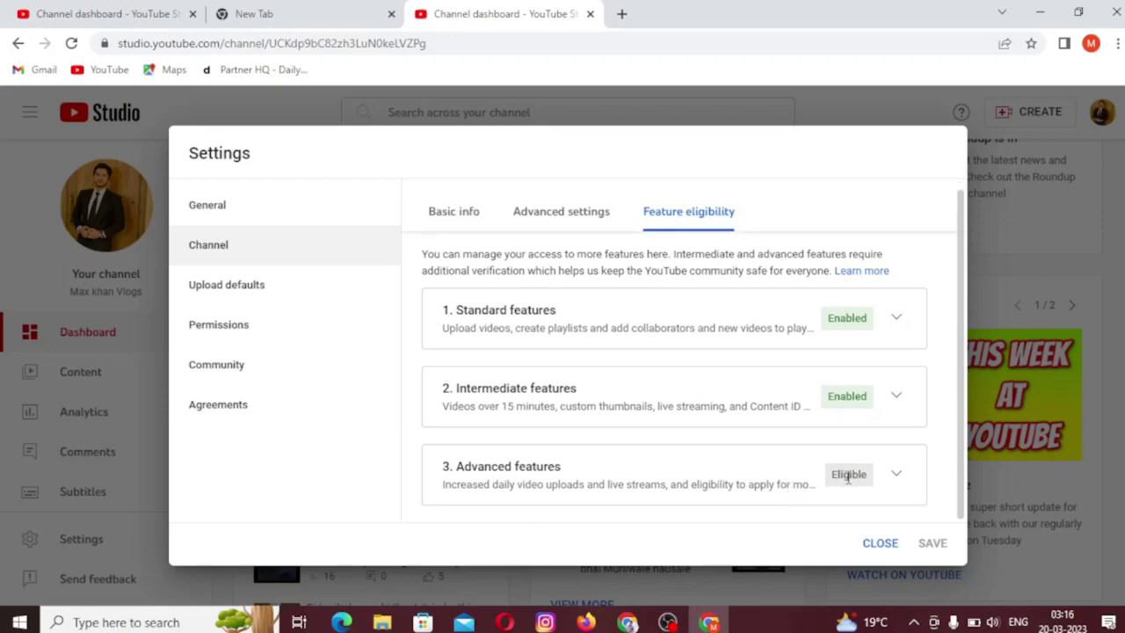
{"action": "left_click", "coordinate": [896, 477]}
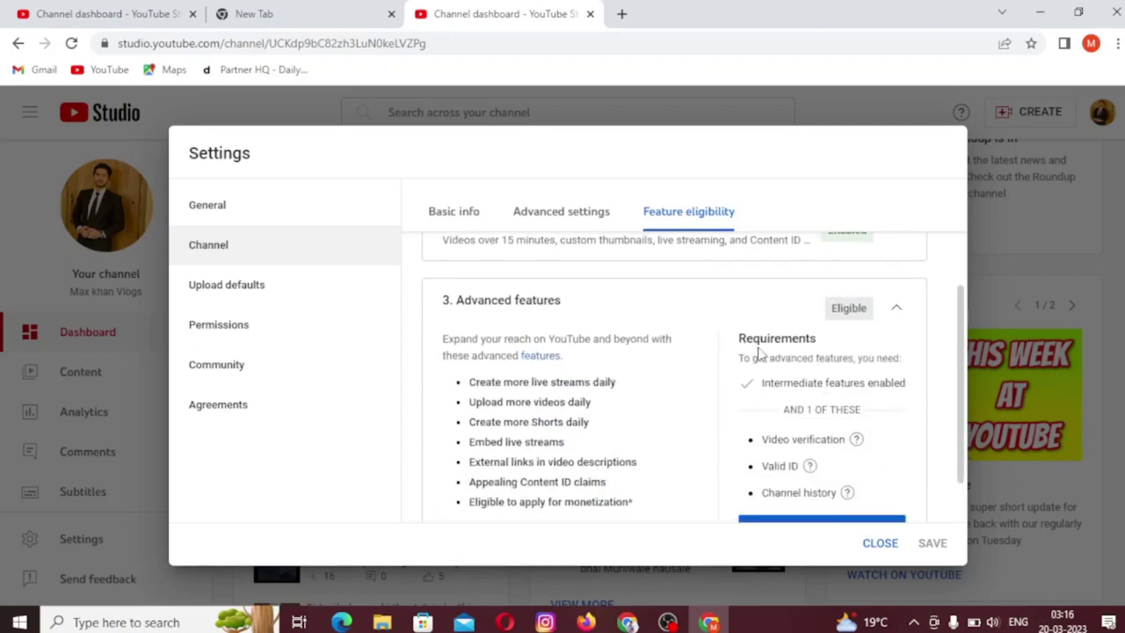
{"action": "scroll", "coordinate": [804, 410], "scroll_direction": "down", "scroll_amount": 1}
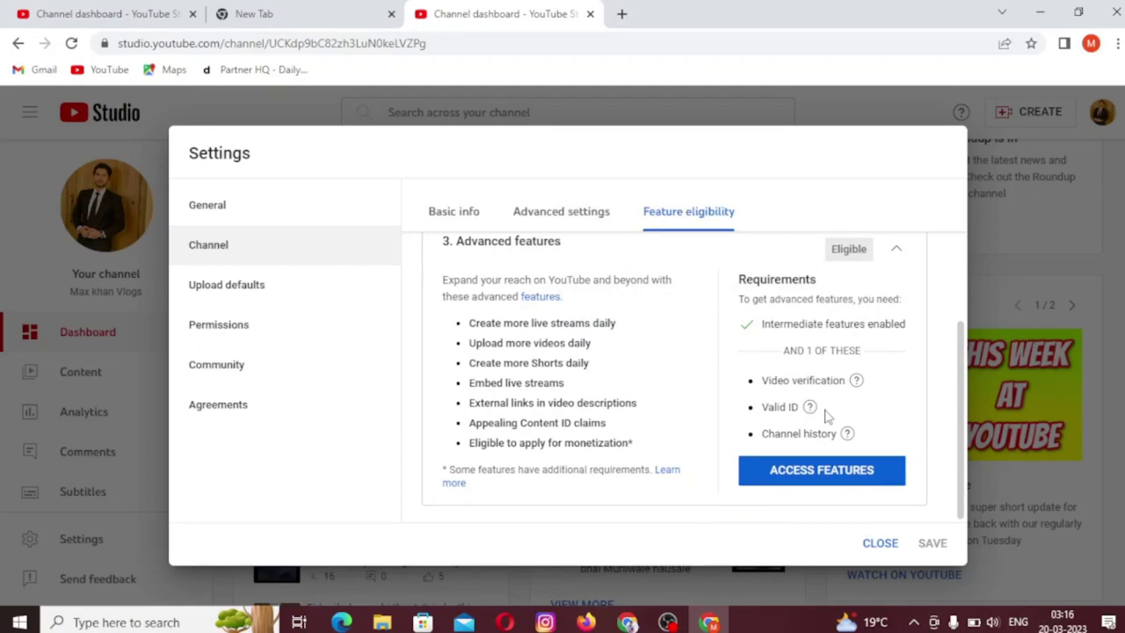
{"action": "left_click", "coordinate": [669, 622]}
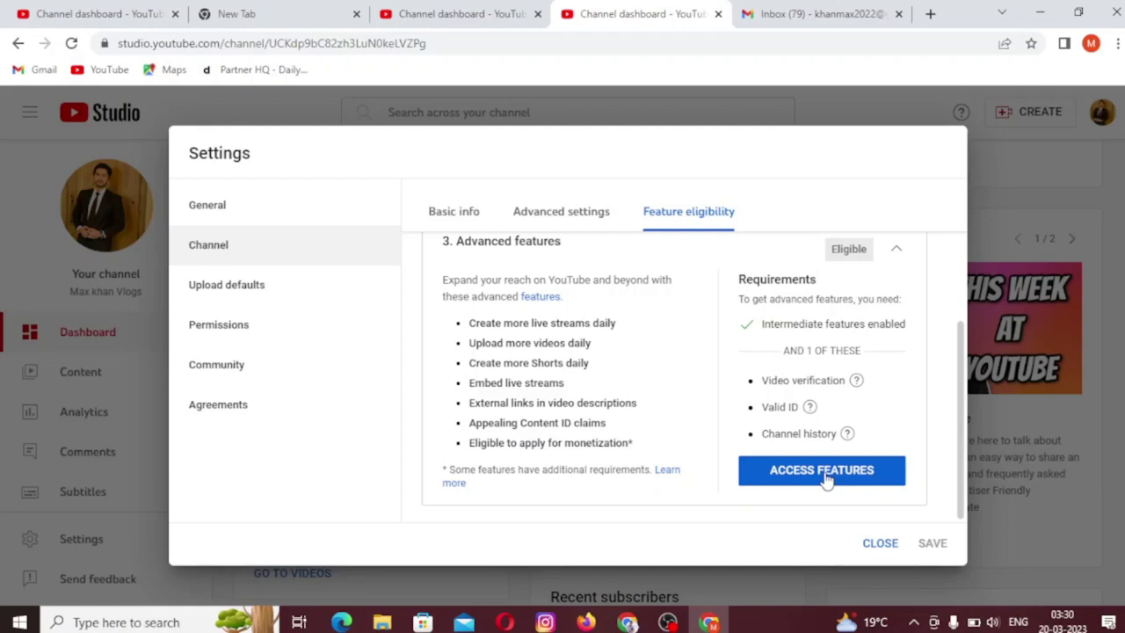
- Start accessing advanced features, settle on Use video verification after trying other options, and continue
{"action": "left_click", "coordinate": [822, 476]}
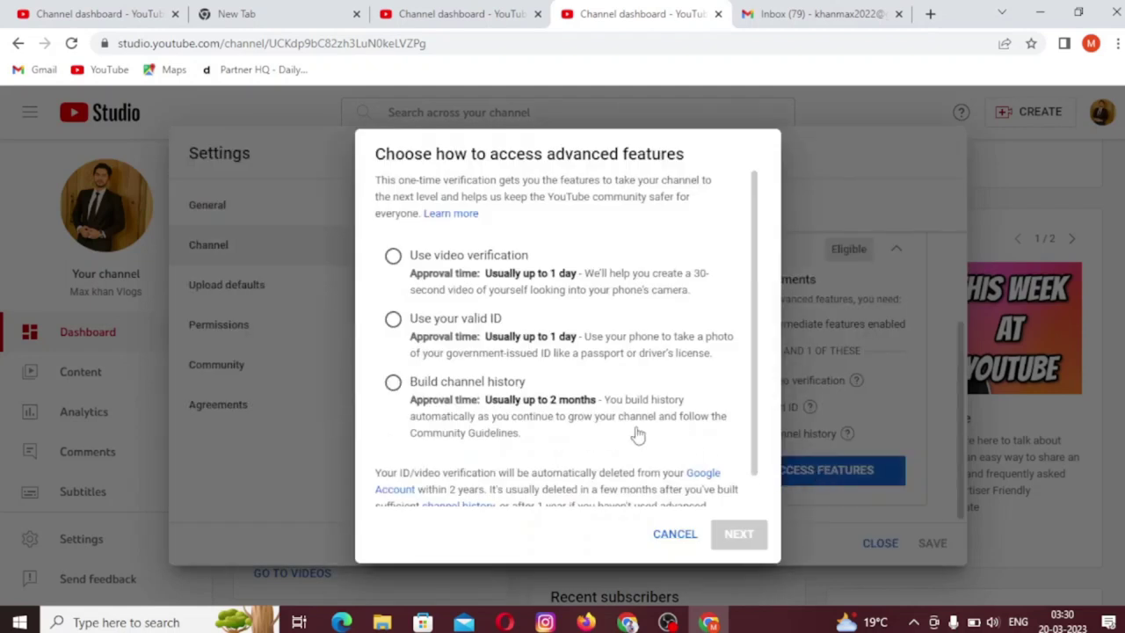
{"action": "left_click", "coordinate": [394, 259]}
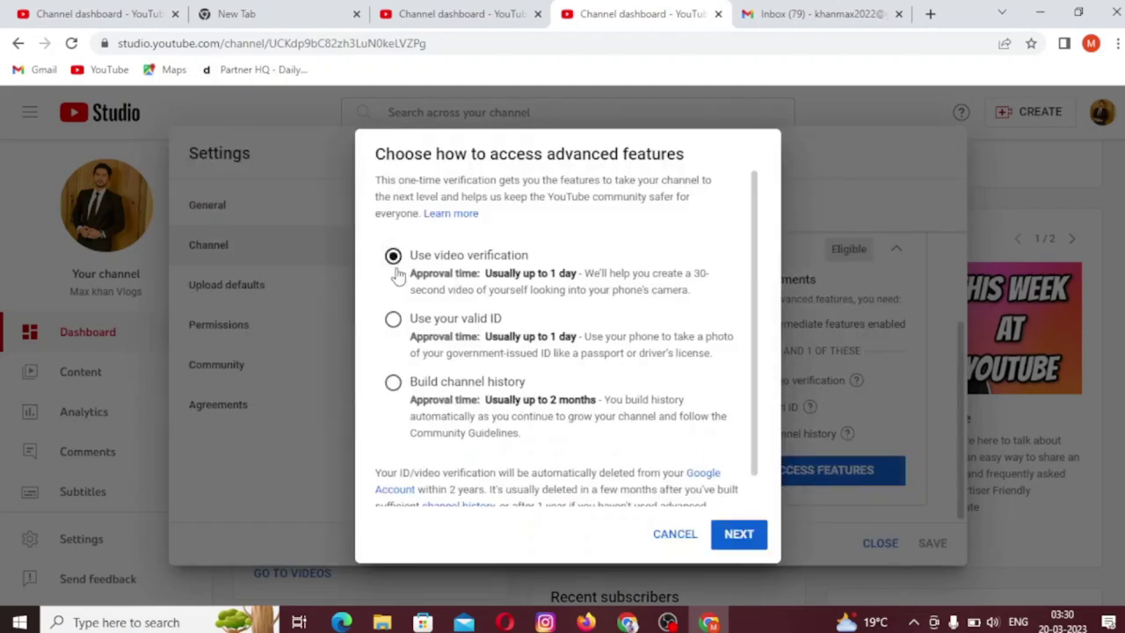
{"action": "left_click", "coordinate": [394, 321]}
{"action": "left_click", "coordinate": [392, 383]}
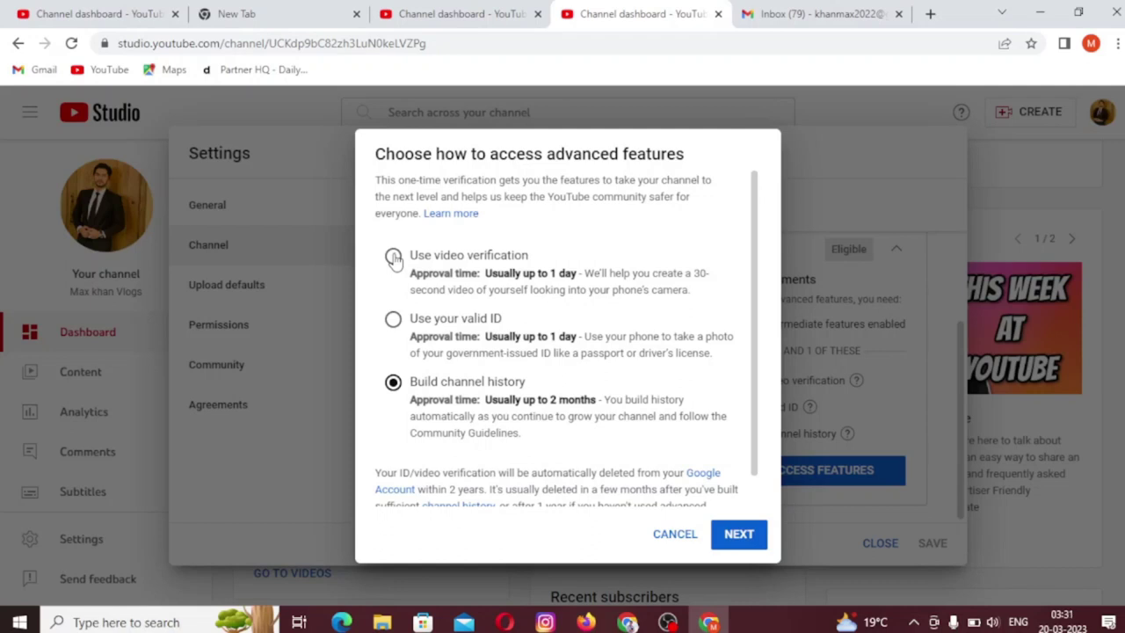
{"action": "left_click", "coordinate": [394, 257]}
{"action": "left_click", "coordinate": [732, 536]}
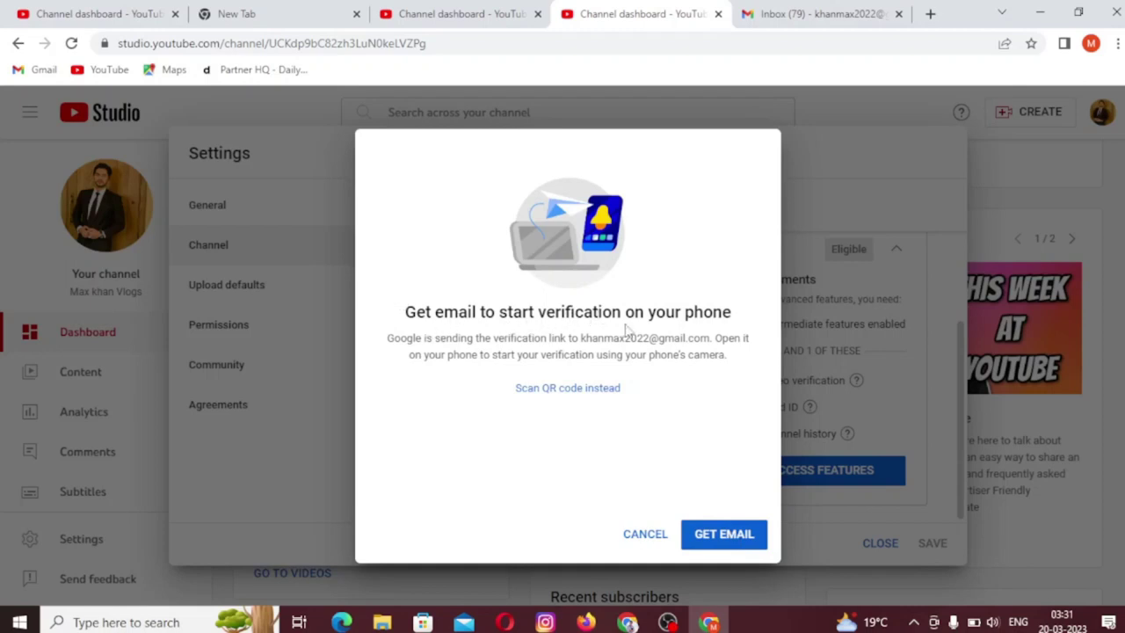
- Have the verification link emailed with GET EMAIL, then switch to the Gmail Inbox tab
{"action": "left_click", "coordinate": [722, 536]}
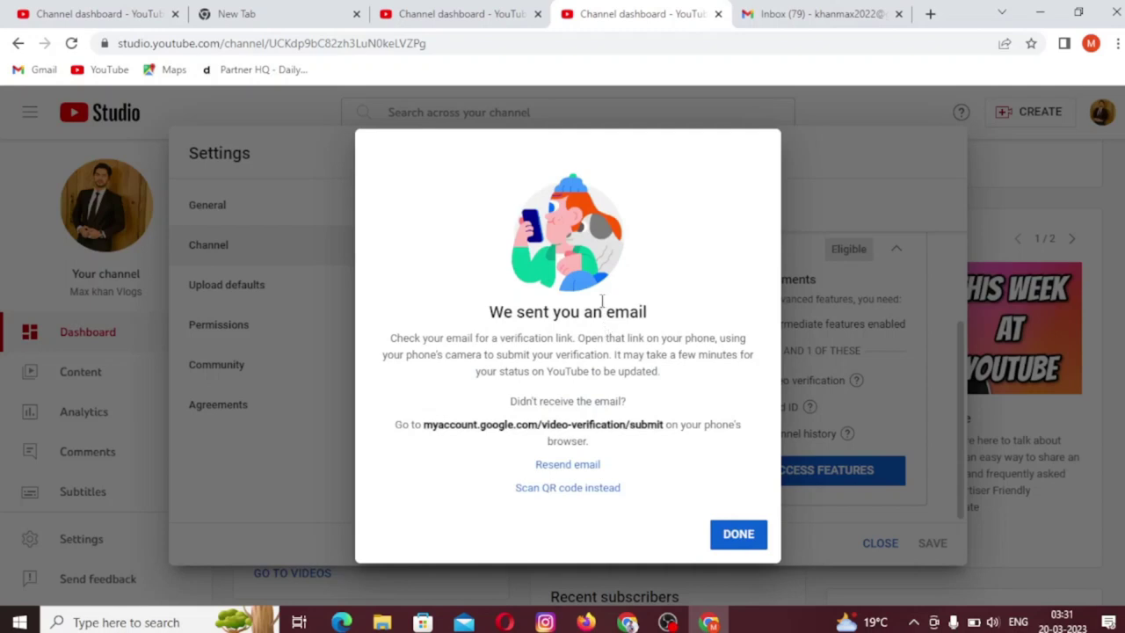
{"action": "left_click", "coordinate": [835, 14]}
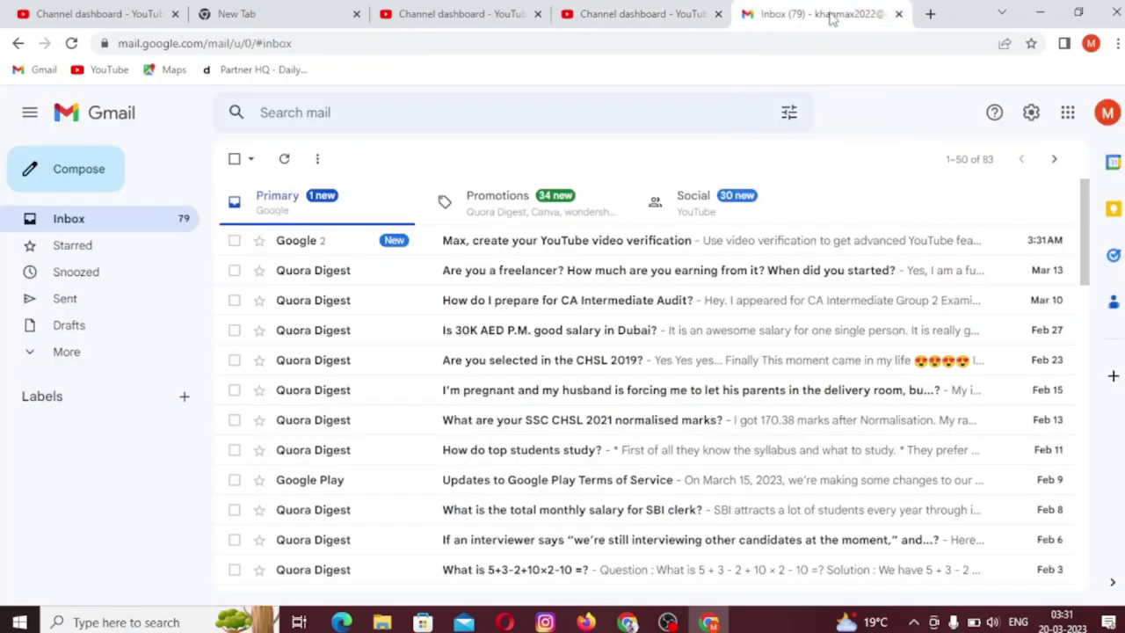
- Refresh the inbox, open the YouTube video verification email and scroll to Start verification
{"action": "left_click", "coordinate": [285, 157]}
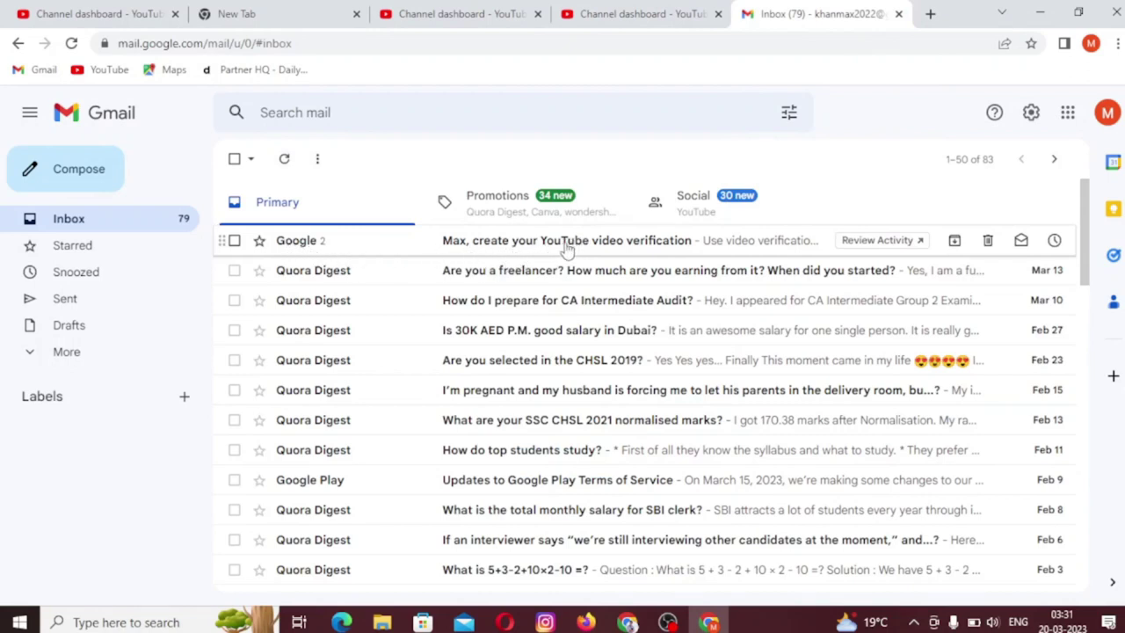
{"action": "left_click", "coordinate": [661, 248]}
{"action": "scroll", "coordinate": [668, 290], "scroll_direction": "down", "scroll_amount": 1}
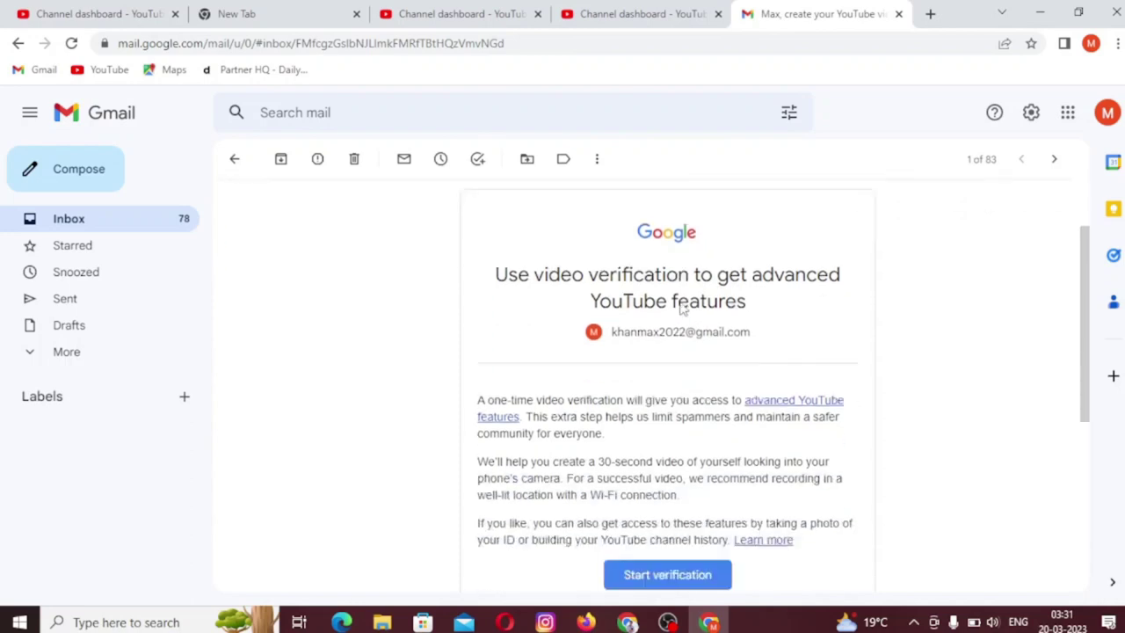
{"action": "scroll", "coordinate": [682, 307], "scroll_direction": "down", "scroll_amount": 2}
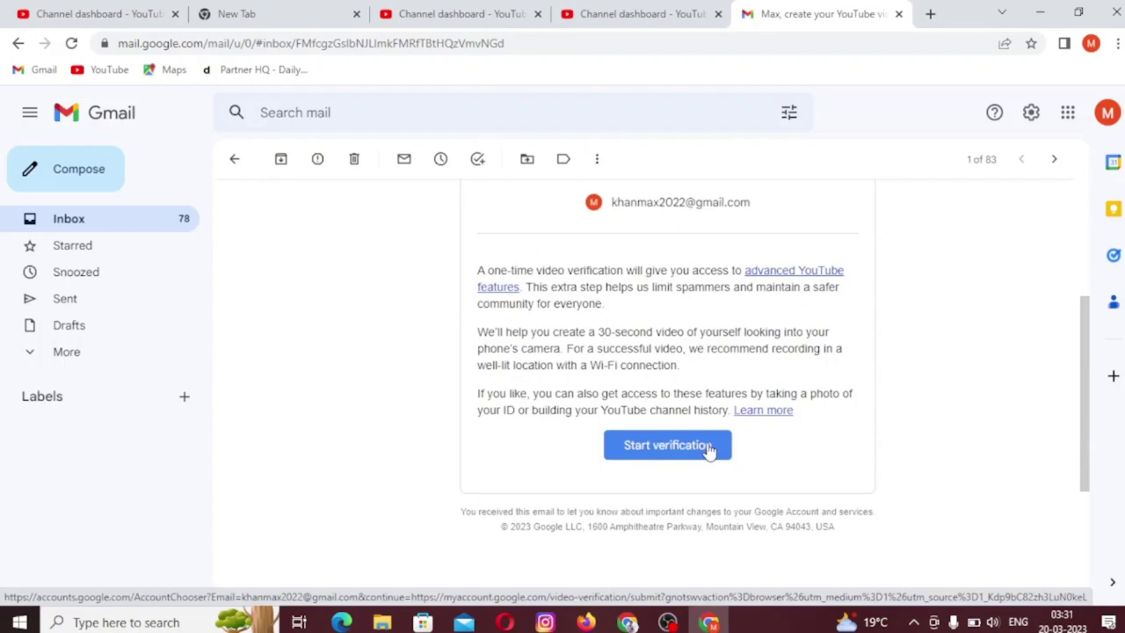
{"action": "scroll", "coordinate": [911, 401], "scroll_direction": "up", "scroll_amount": 3}
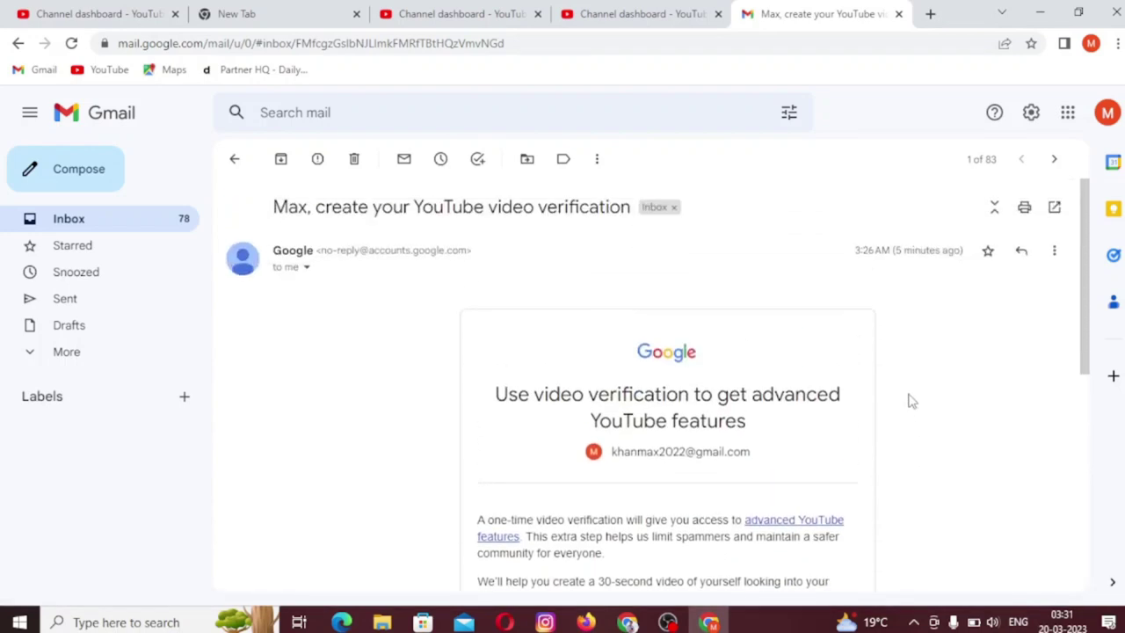
{"action": "scroll", "coordinate": [911, 401], "scroll_direction": "down", "scroll_amount": 3}
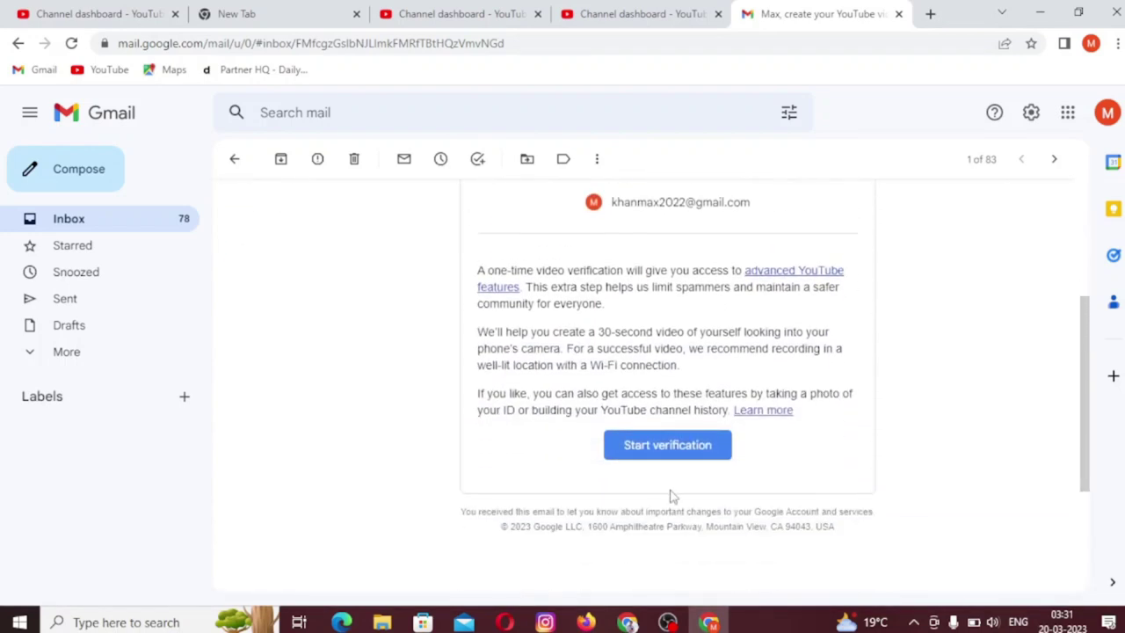
- Start the YouTube video verification from the email, reaching the Scan QR code page
{"action": "left_click", "coordinate": [667, 447]}
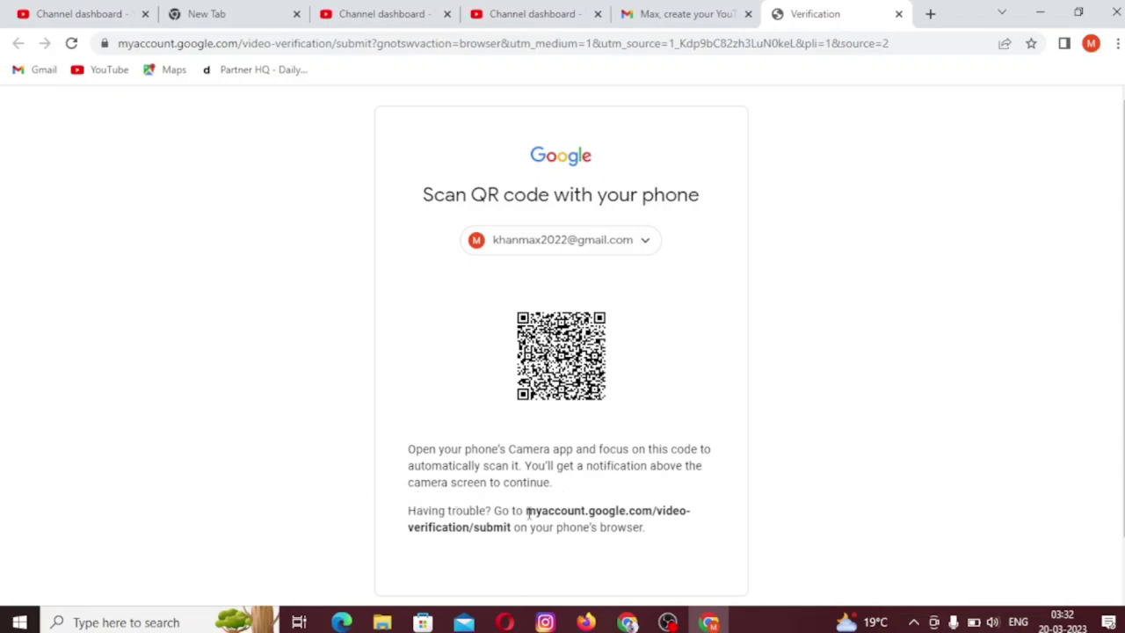
{"action": "scroll", "coordinate": [593, 513], "scroll_direction": "down", "scroll_amount": 1}
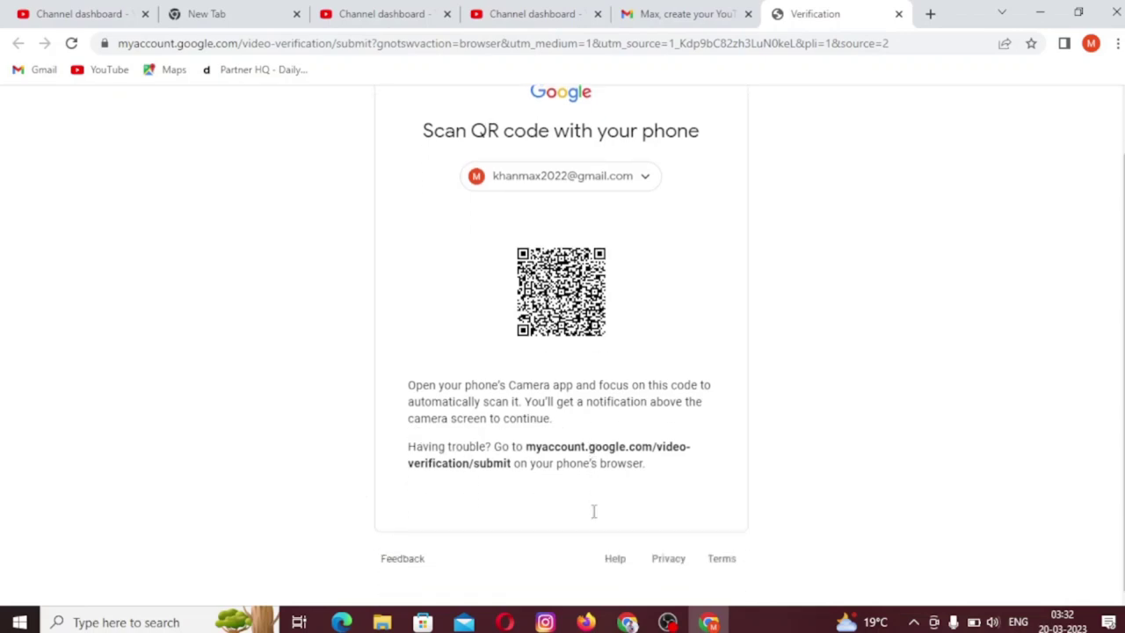
{"action": "scroll", "coordinate": [595, 498], "scroll_direction": "up", "scroll_amount": 1}
{"action": "scroll", "coordinate": [596, 498], "scroll_direction": "down", "scroll_amount": 1}
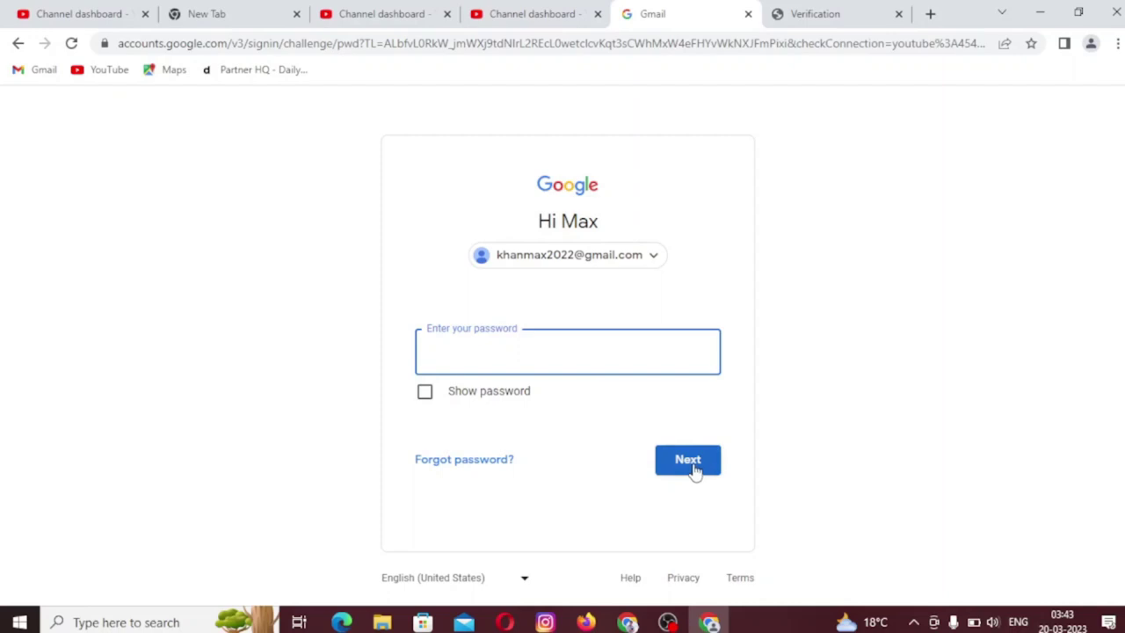
- Sign in with the account password and the texted 2-Step Verification code
{"action": "type", "text": "*********"}
{"action": "left_click", "coordinate": [694, 472]}
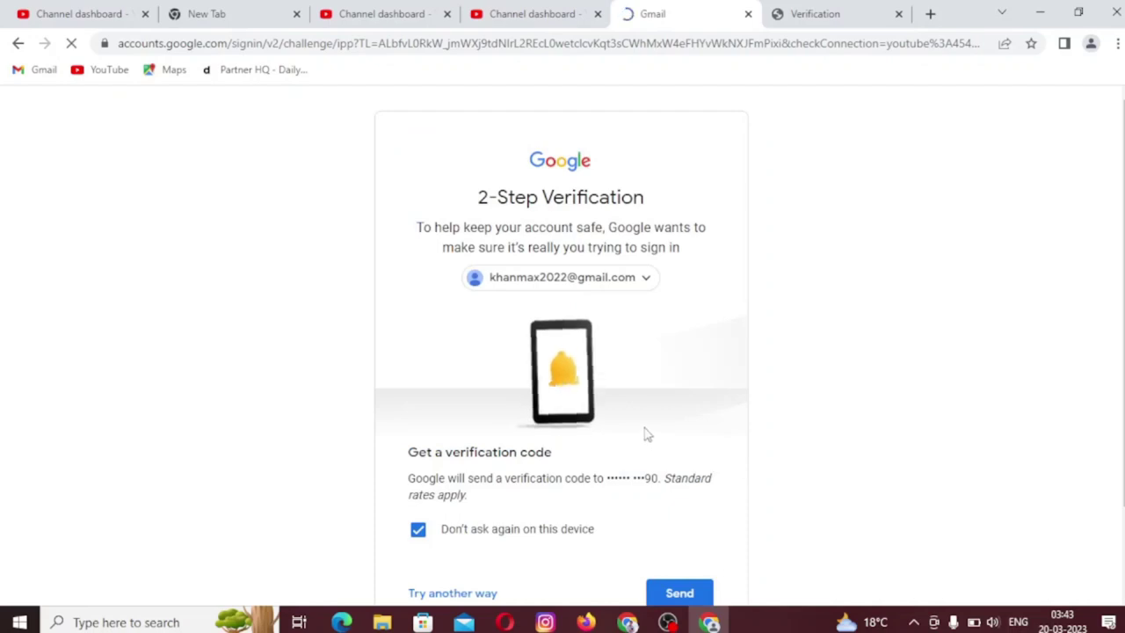
{"action": "scroll", "coordinate": [645, 431], "scroll_direction": "down", "scroll_amount": 1}
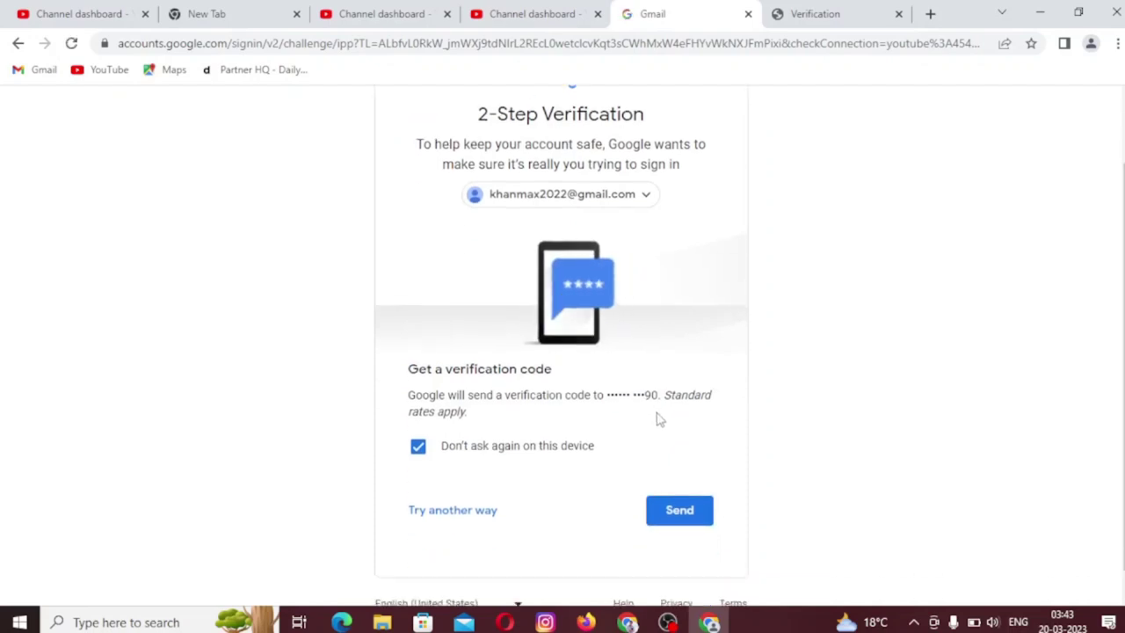
{"action": "left_click", "coordinate": [694, 515]}
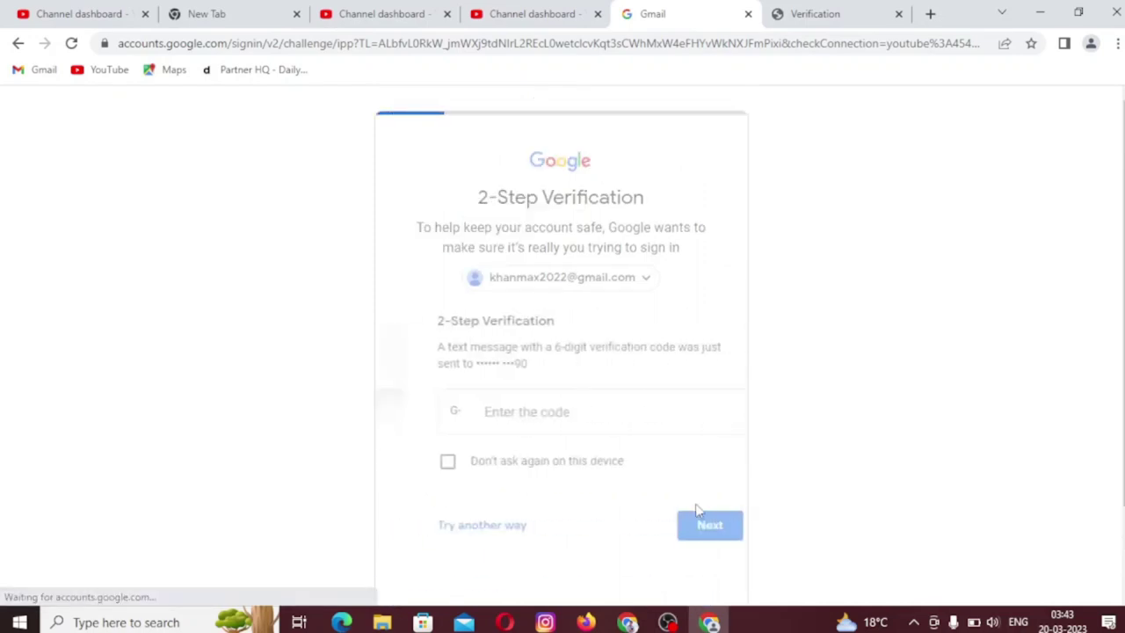
{"action": "scroll", "coordinate": [699, 500], "scroll_direction": "down", "scroll_amount": 1}
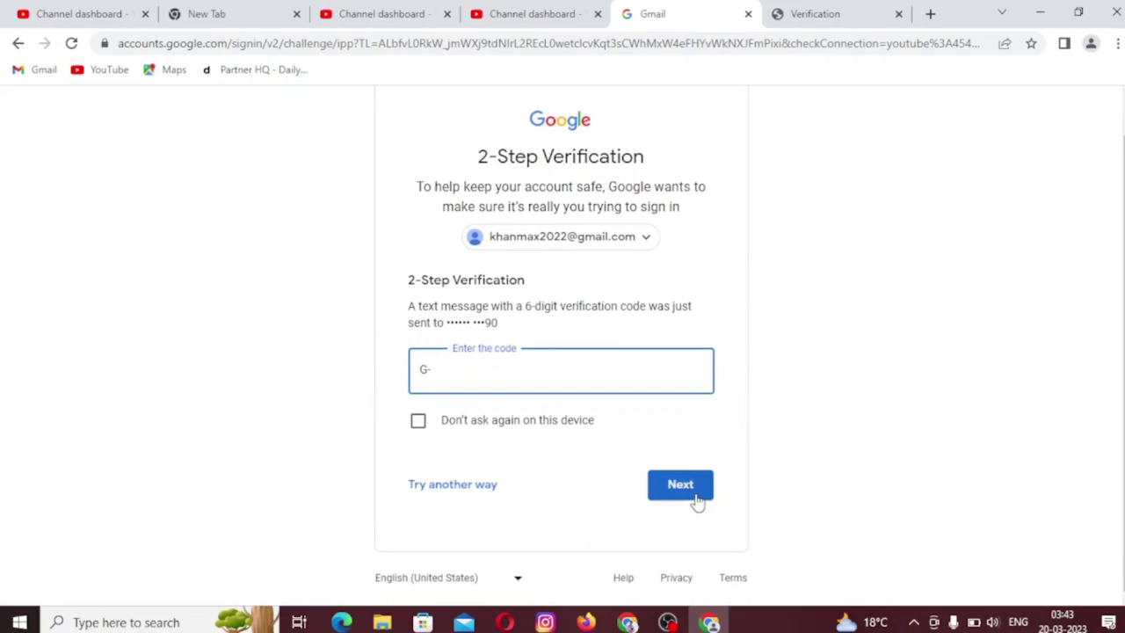
{"action": "left_click", "coordinate": [691, 490]}
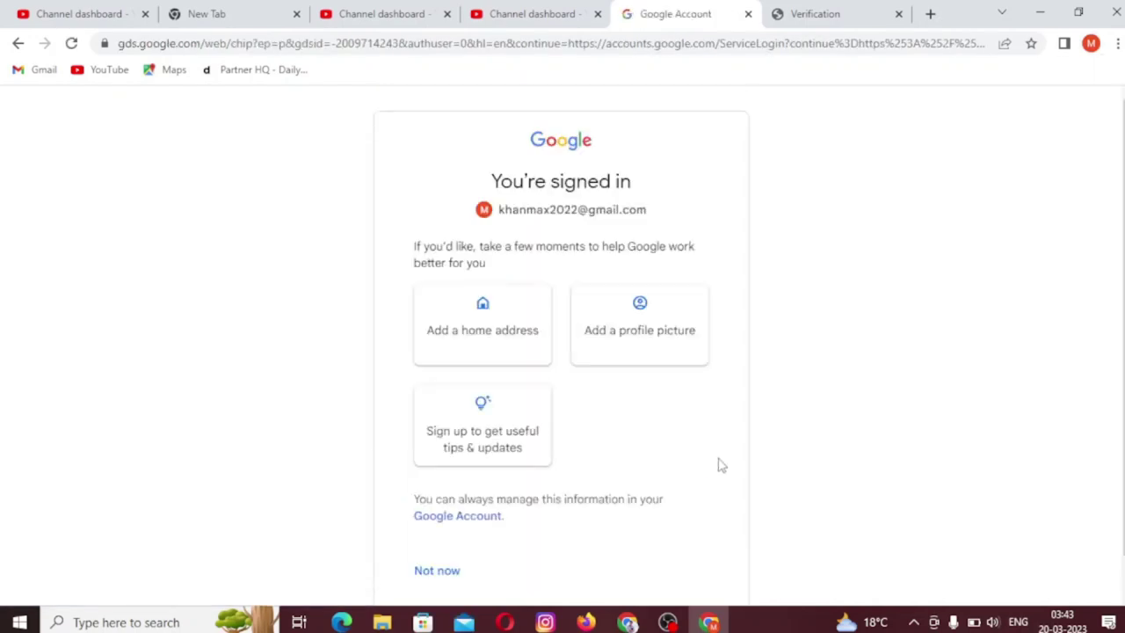
- Skip the optional Google Account suggestions with Not now and return to the Gmail inbox
{"action": "scroll", "coordinate": [719, 464], "scroll_direction": "down", "scroll_amount": 1}
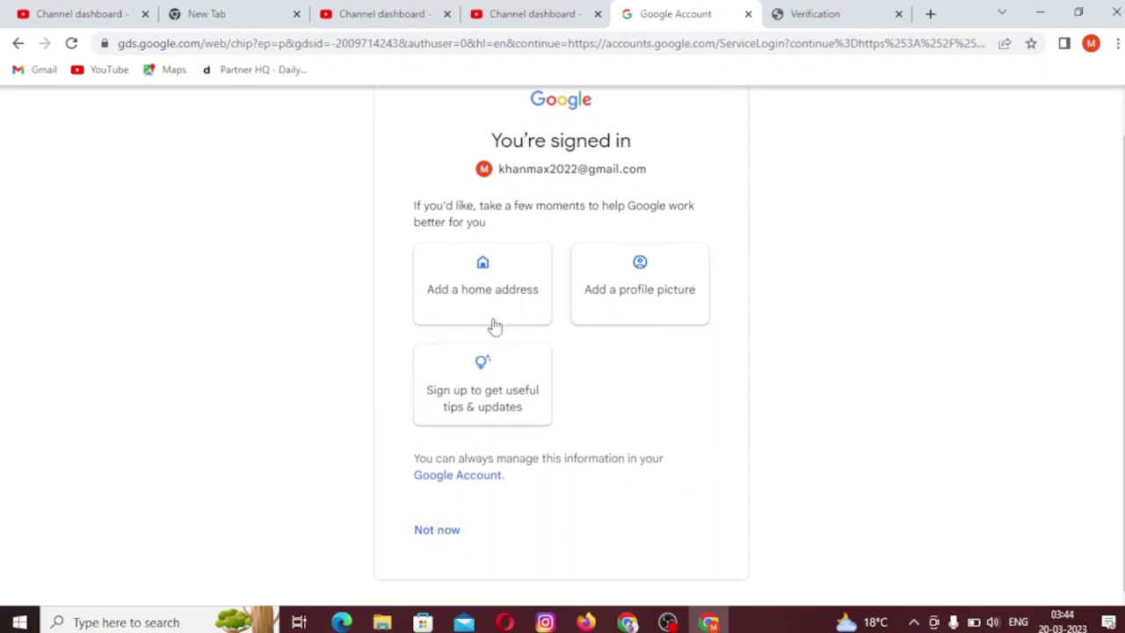
{"action": "left_click", "coordinate": [429, 533]}
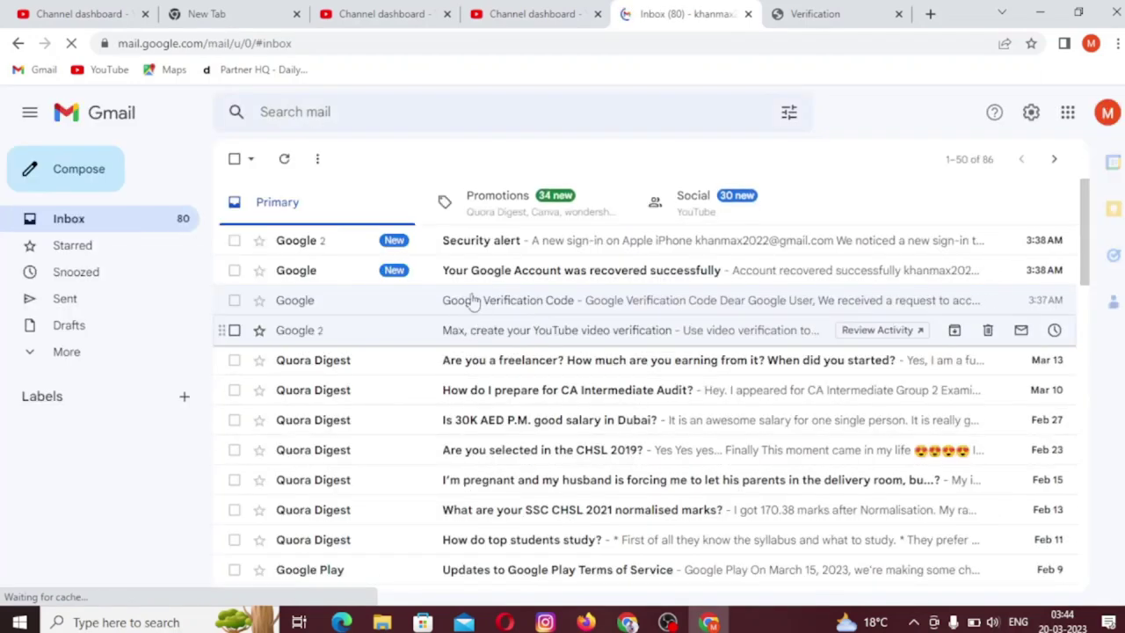
- Read the new sign-in Security alert email, then go back to the YouTube Studio Channel dashboard tab
{"action": "left_click", "coordinate": [578, 246]}
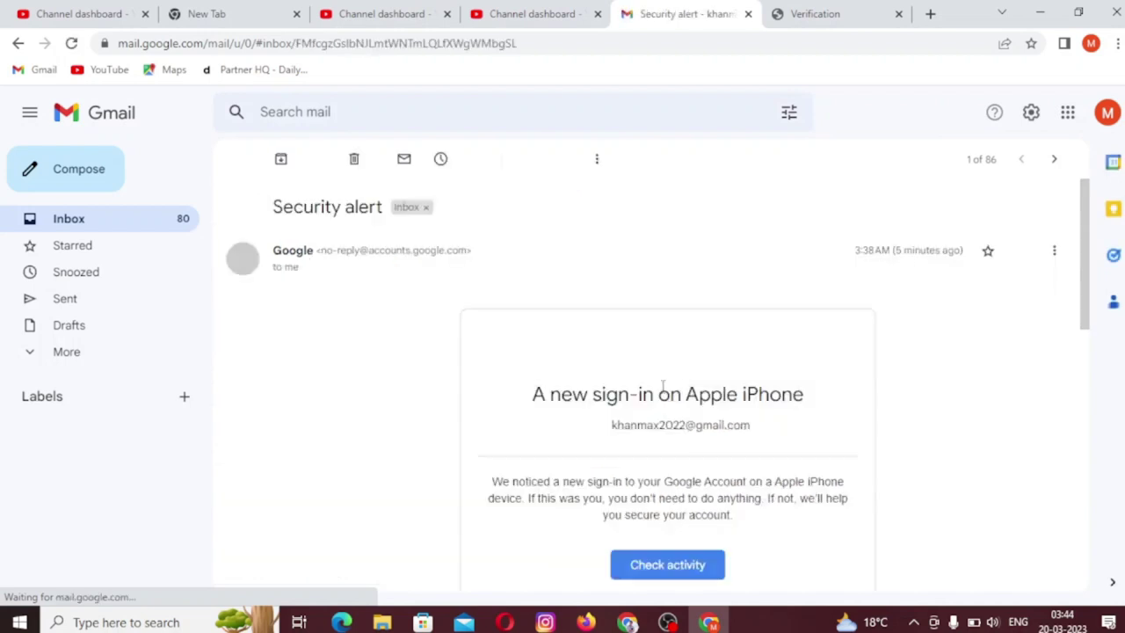
{"action": "scroll", "coordinate": [634, 404], "scroll_direction": "down", "scroll_amount": 2}
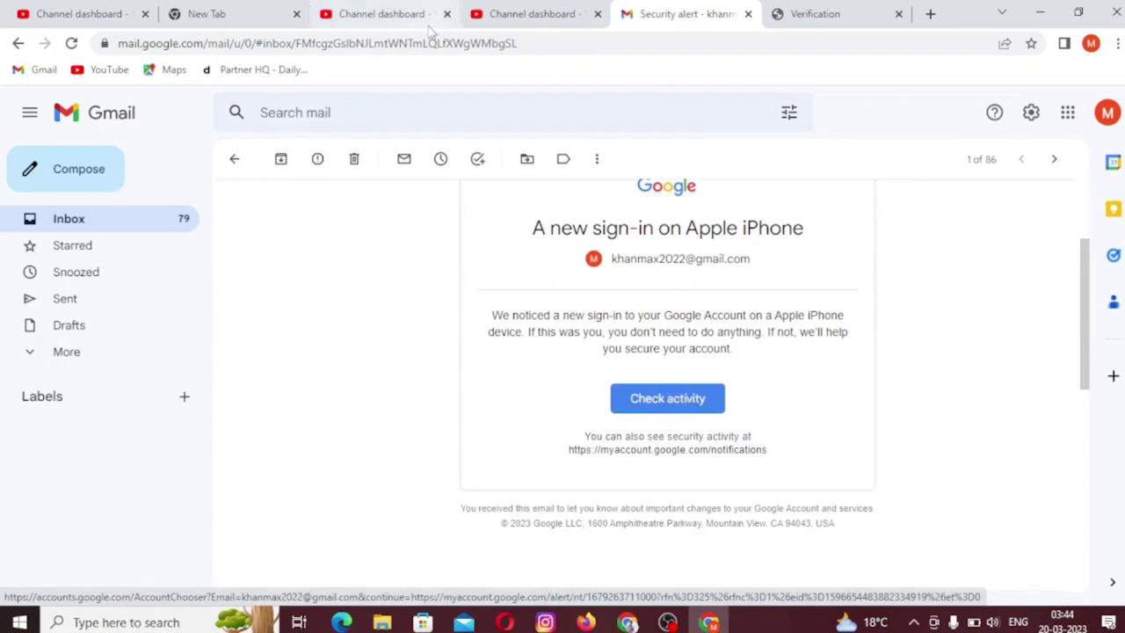
{"action": "left_click", "coordinate": [532, 14]}
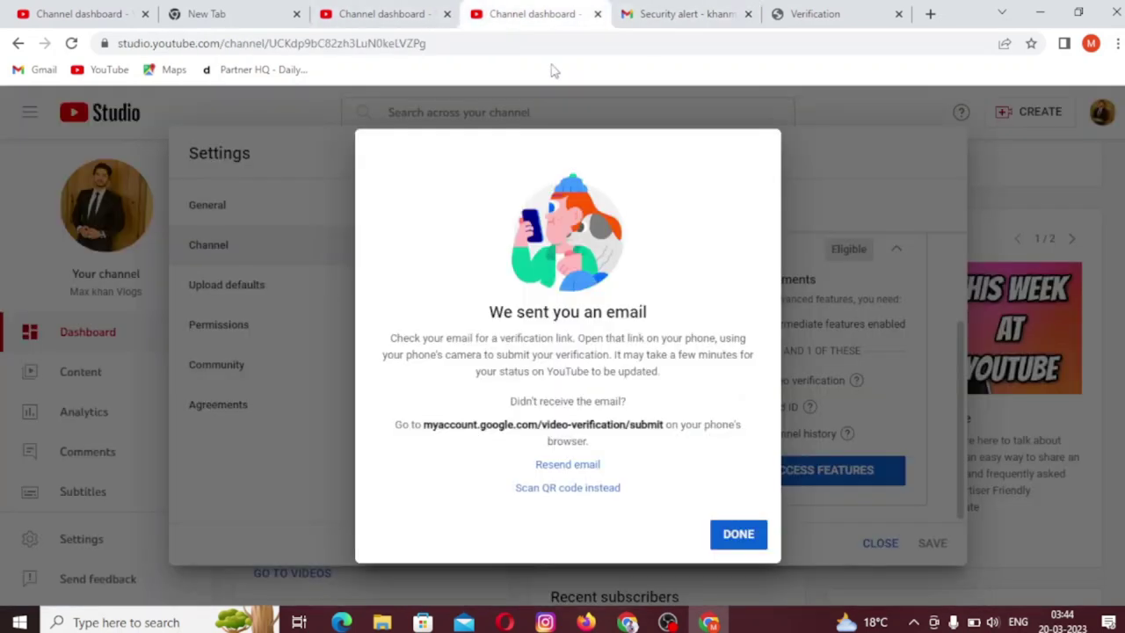
- Dismiss the 'We sent you an email' notice and expand Advanced features to show its Pending video verification status
{"action": "left_click", "coordinate": [738, 534]}
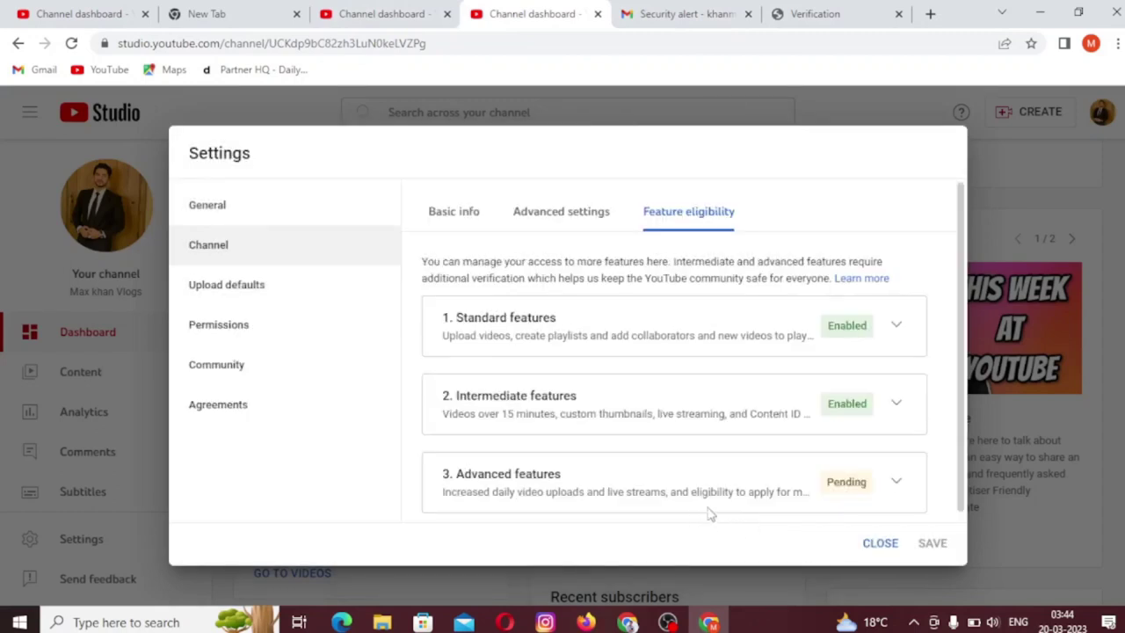
{"action": "scroll", "coordinate": [829, 480], "scroll_direction": "down", "scroll_amount": 1}
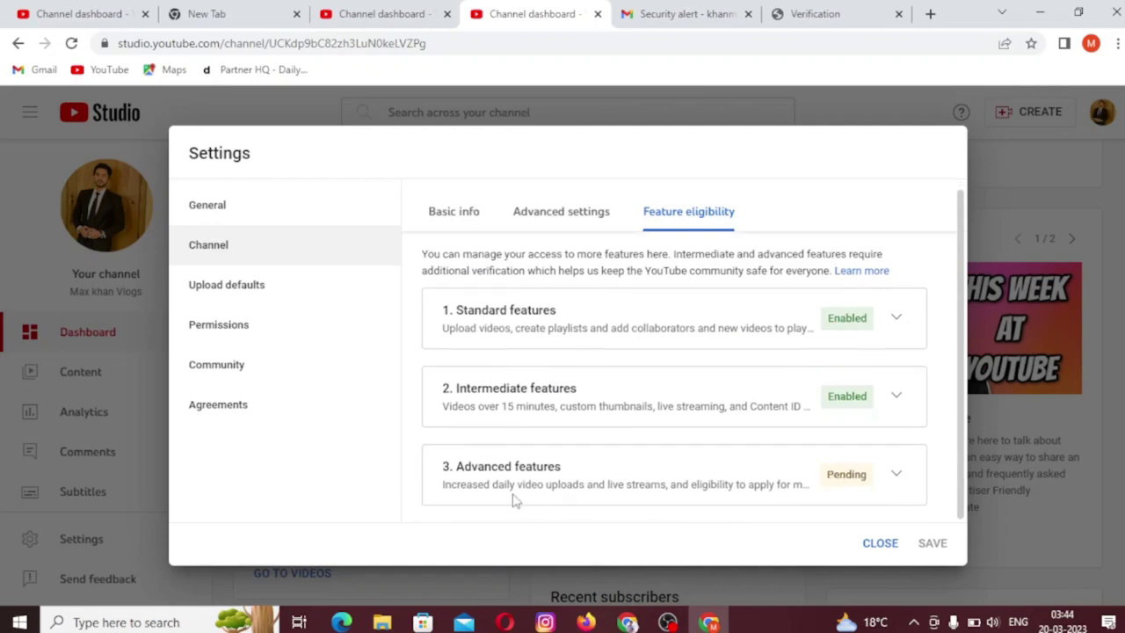
{"action": "left_click", "coordinate": [896, 479]}
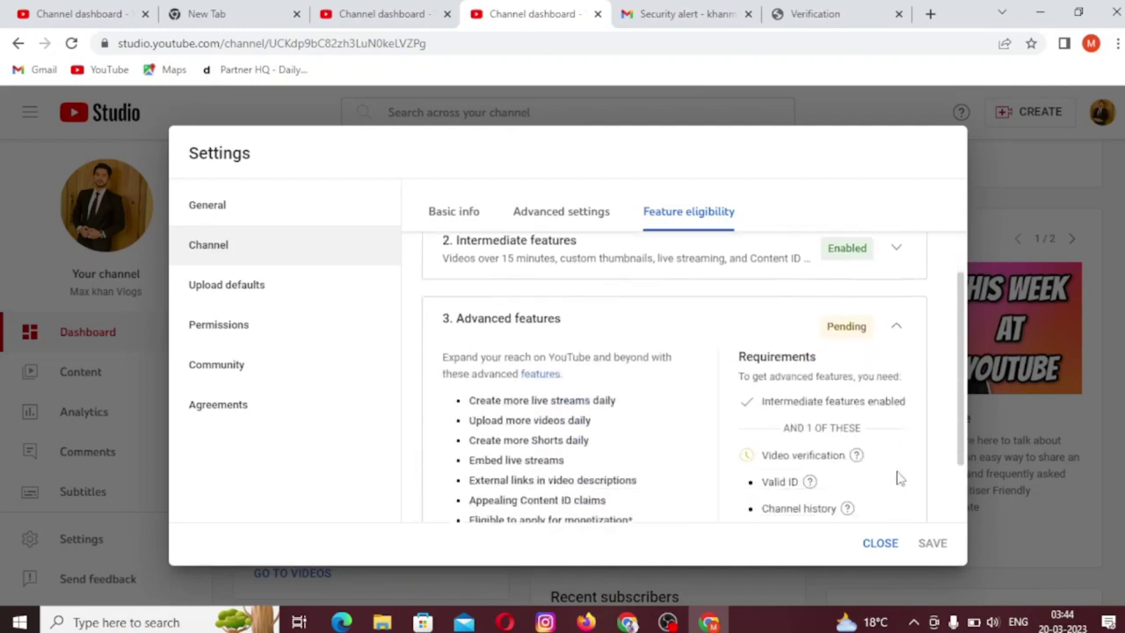
{"action": "scroll", "coordinate": [828, 472], "scroll_direction": "down", "scroll_amount": 1}
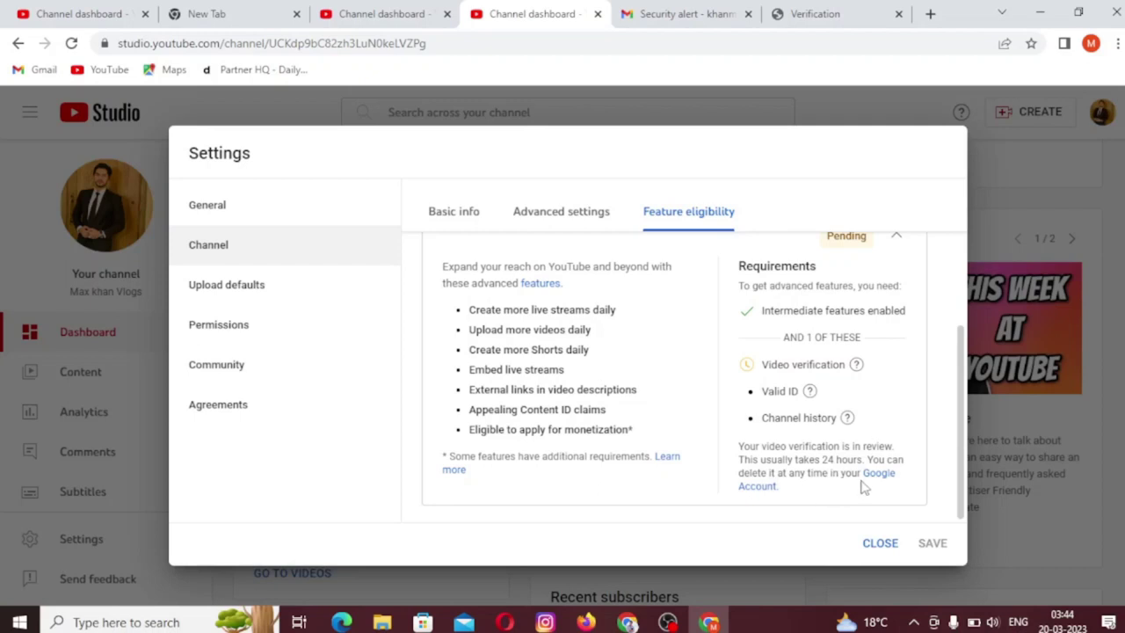
{"action": "scroll", "coordinate": [865, 487], "scroll_direction": "up", "scroll_amount": 1}
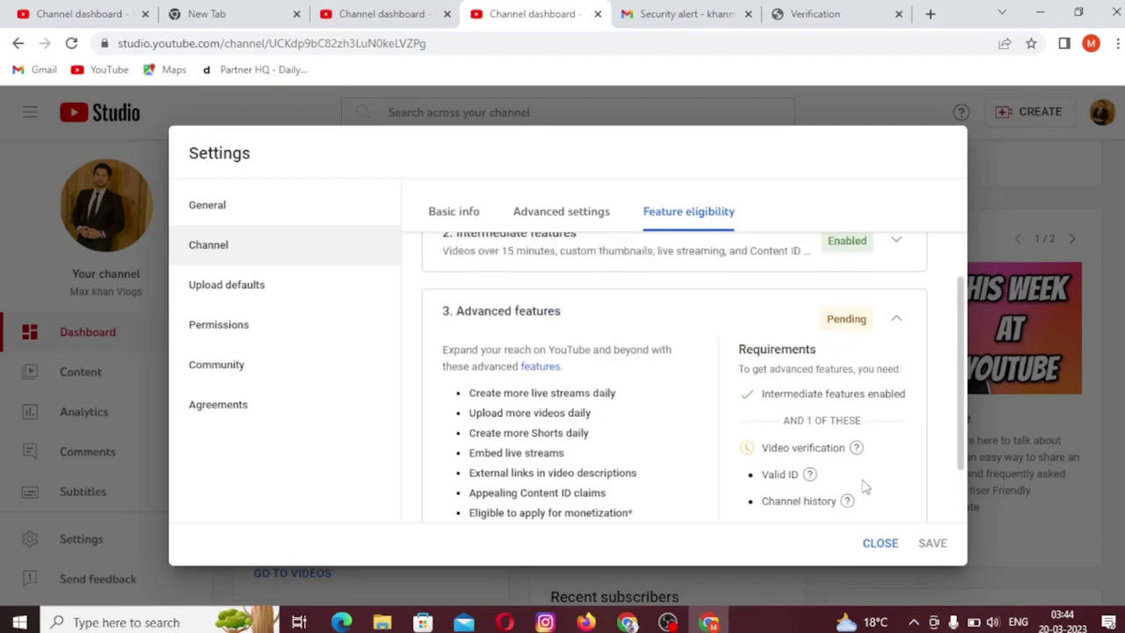
{"action": "scroll", "coordinate": [865, 487], "scroll_direction": "down", "scroll_amount": 1}
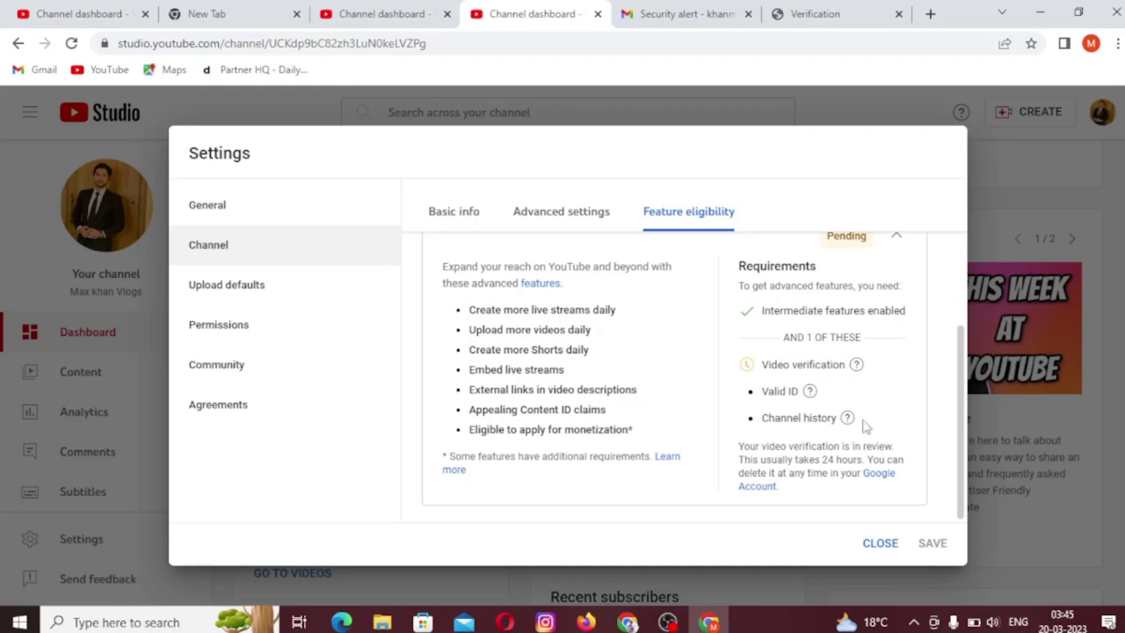
{"action": "scroll", "coordinate": [869, 417], "scroll_direction": "up", "scroll_amount": 3}
{"action": "scroll", "coordinate": [869, 417], "scroll_direction": "down", "scroll_amount": 3}
{"action": "mouse_move", "coordinate": [706, 620]}
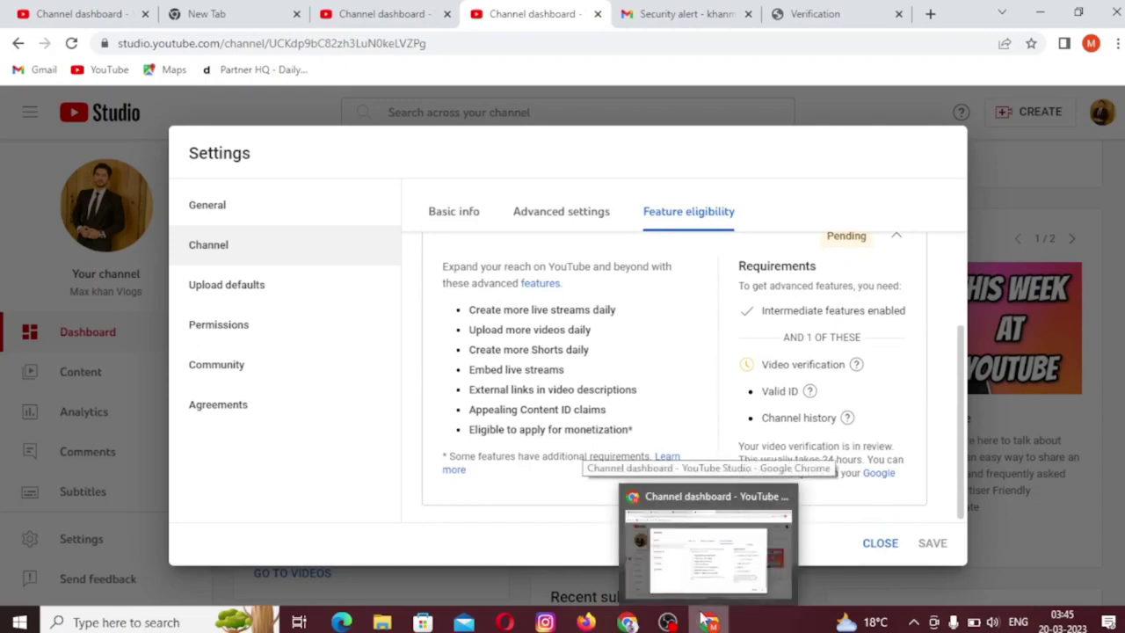